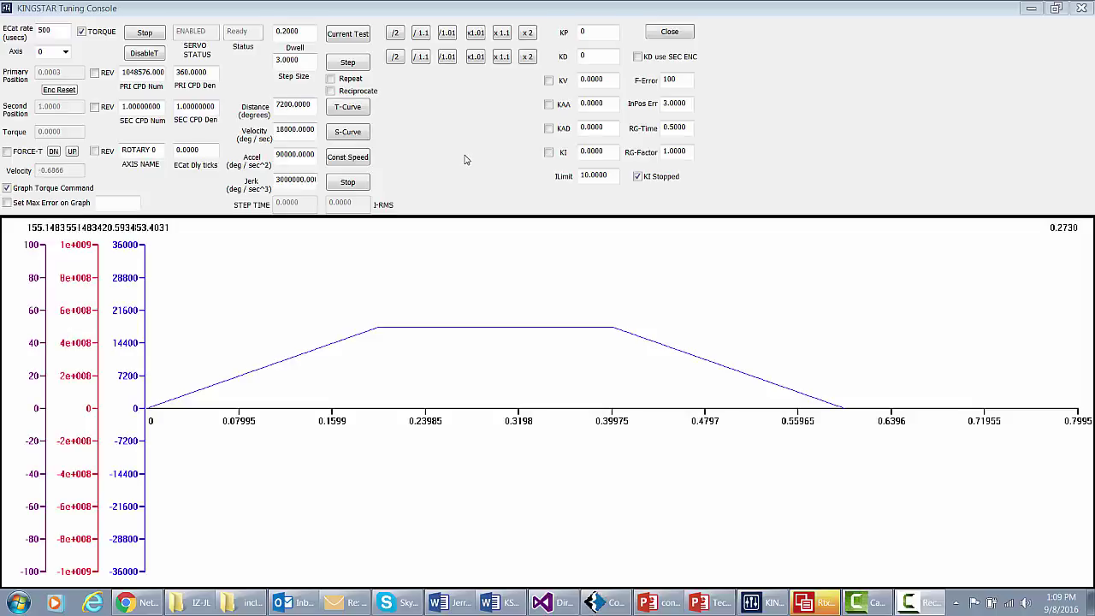
- Run the current-loop test and plot the square, ramp and sine-sweep current responses
left_click(348, 35)
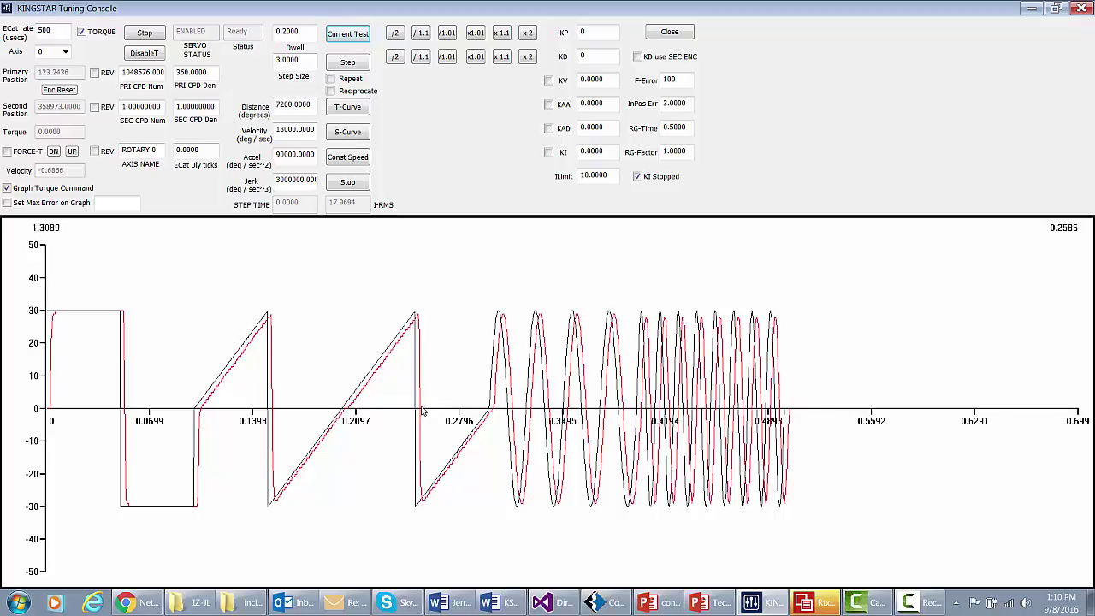
- Switch to step-response testing and raise KP from 0 to 1.33333332
left_click(348, 64)
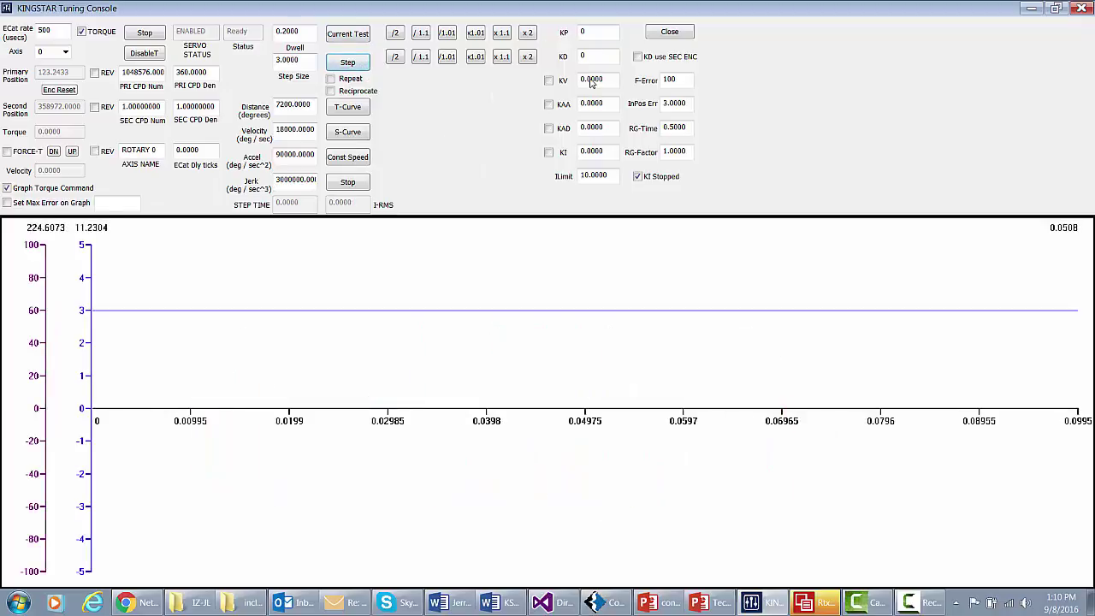
left_click(527, 33)
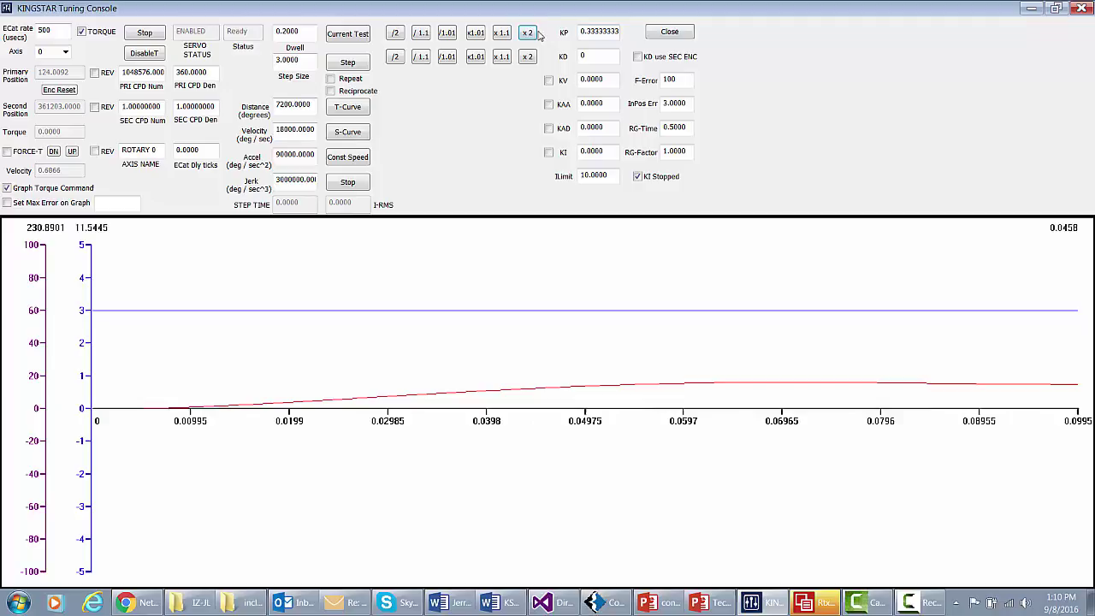
left_click(528, 35)
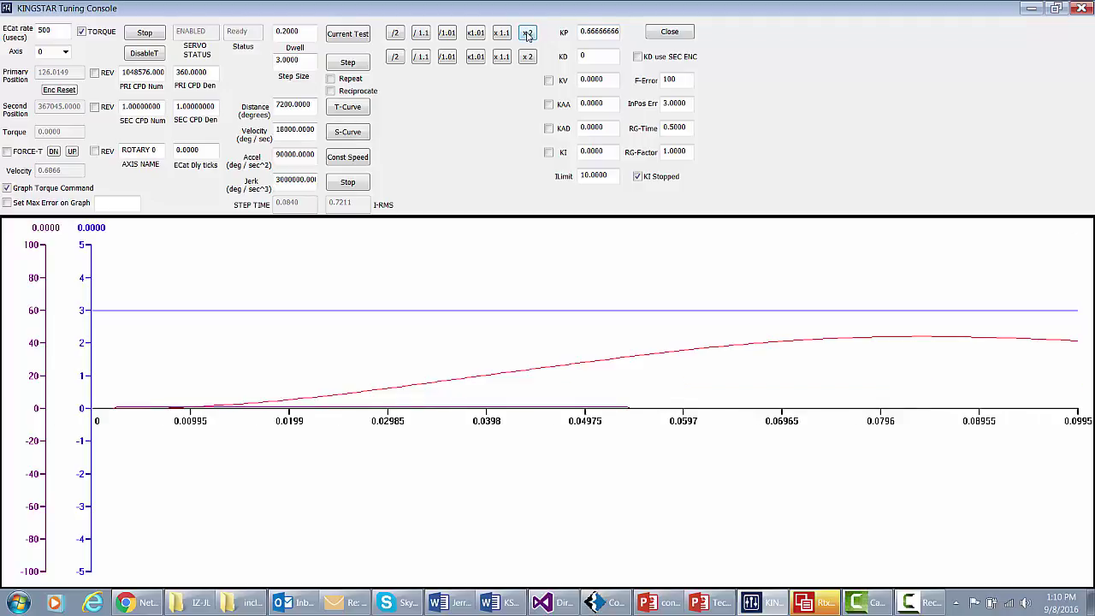
left_click(528, 34)
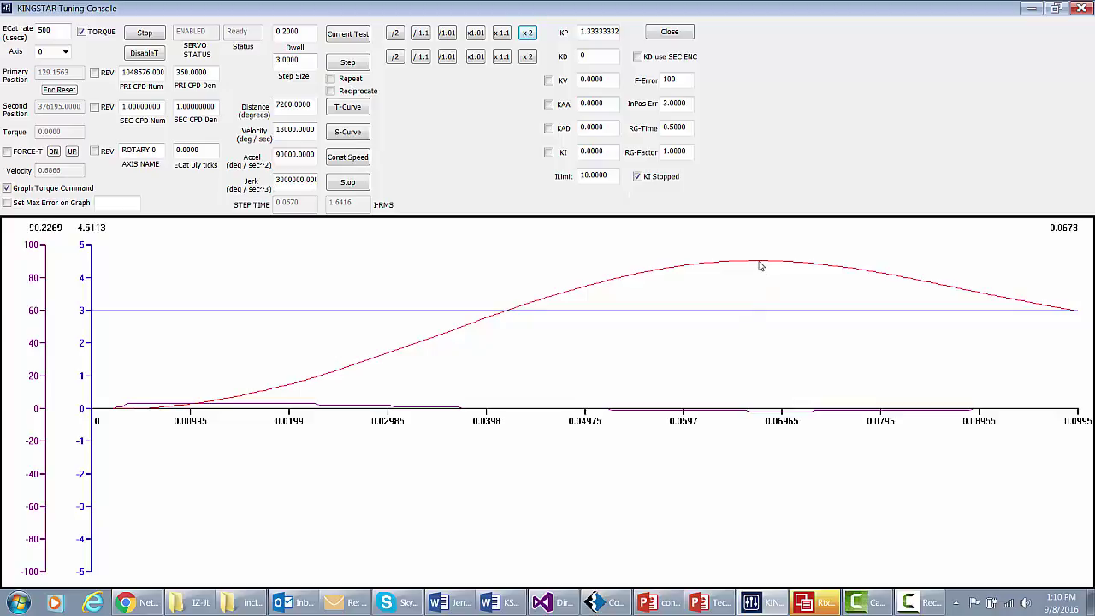
- Double KD up to 5.33333328 and KP to 2.66666664
left_click(528, 57)
left_click(528, 58)
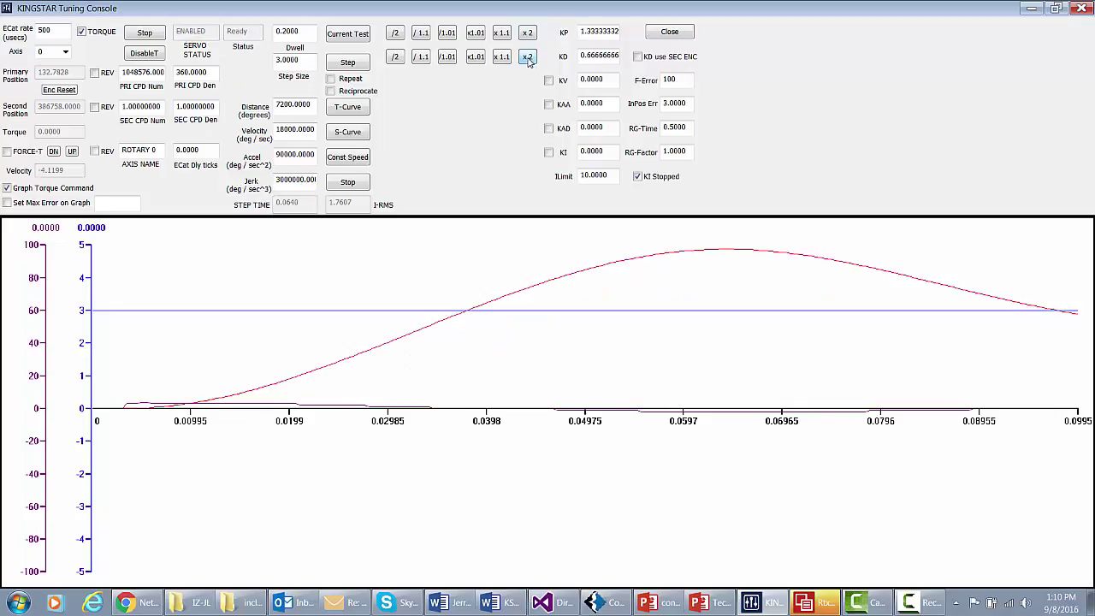
left_click(528, 58)
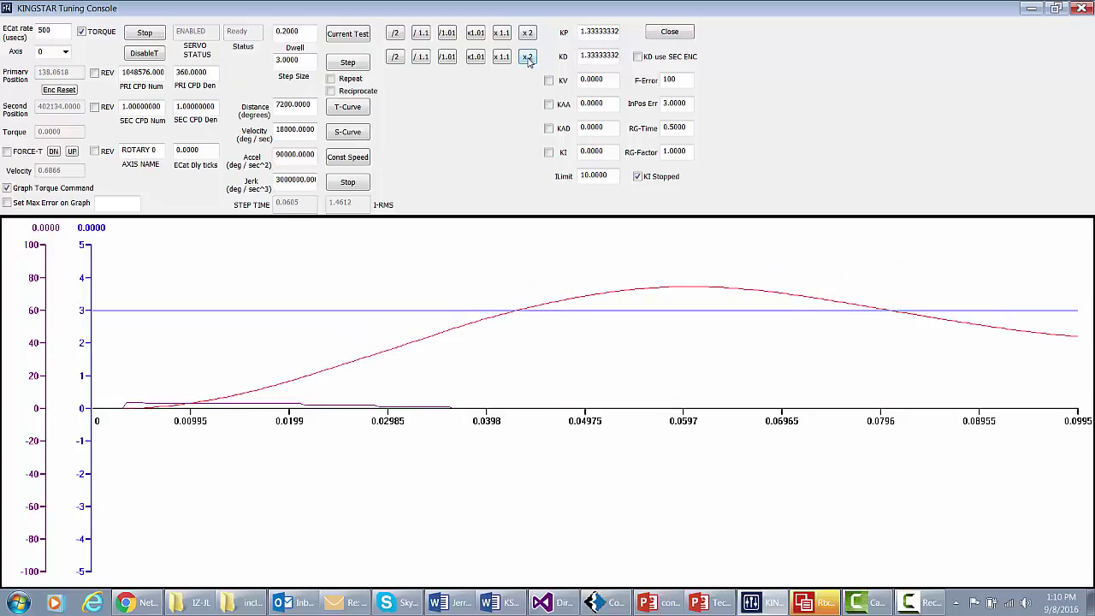
left_click(527, 57)
left_click(527, 57)
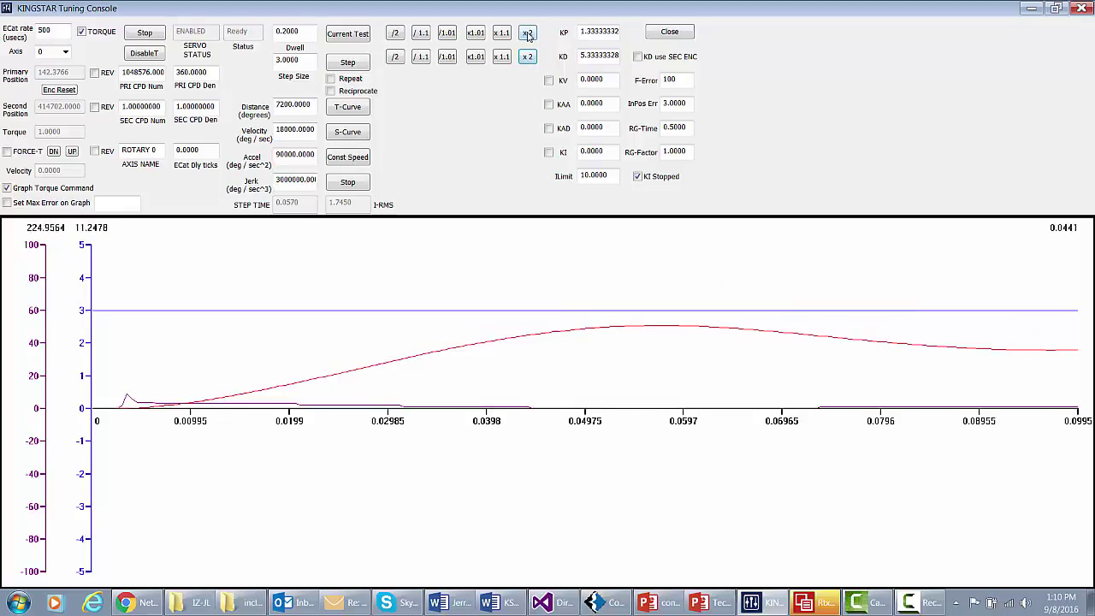
left_click(528, 33)
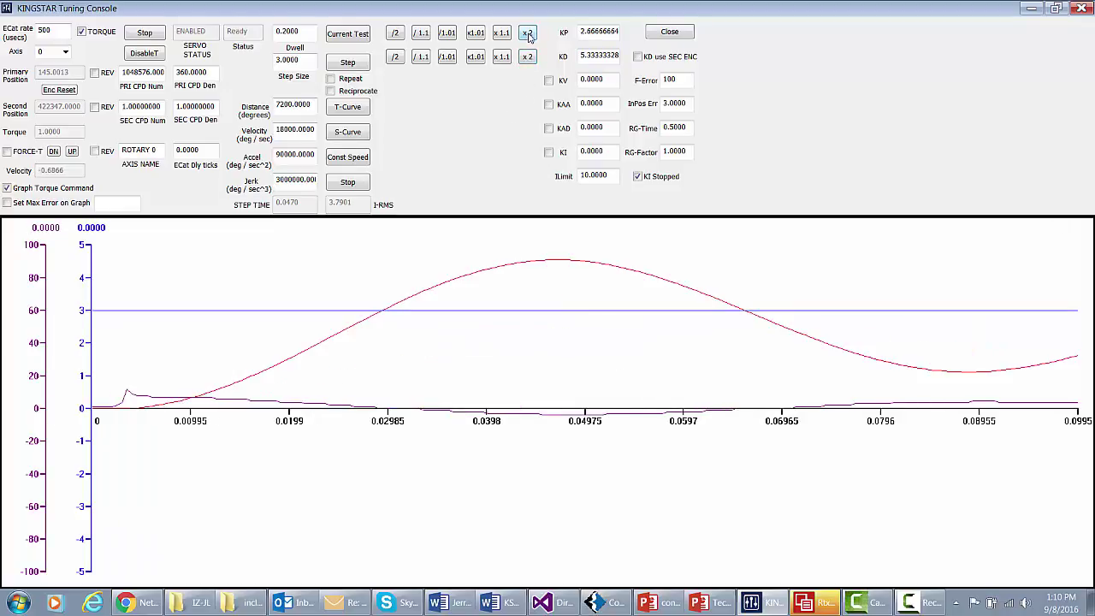
- Keep doubling KD to 170.666664 and KP to 10.6666665 to cut overshoot
left_click(527, 57)
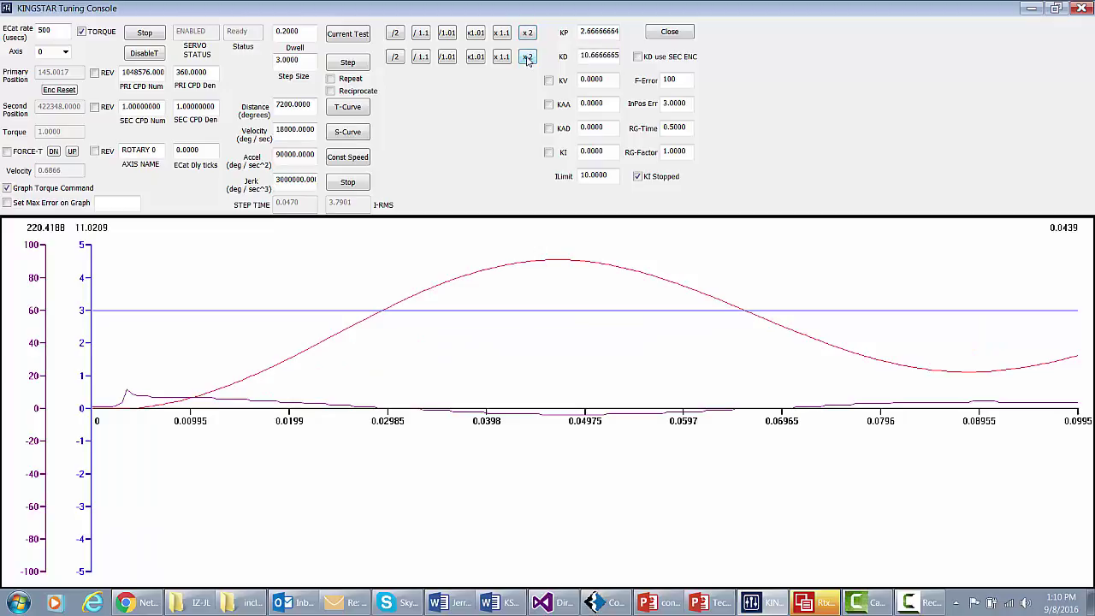
left_click(527, 57)
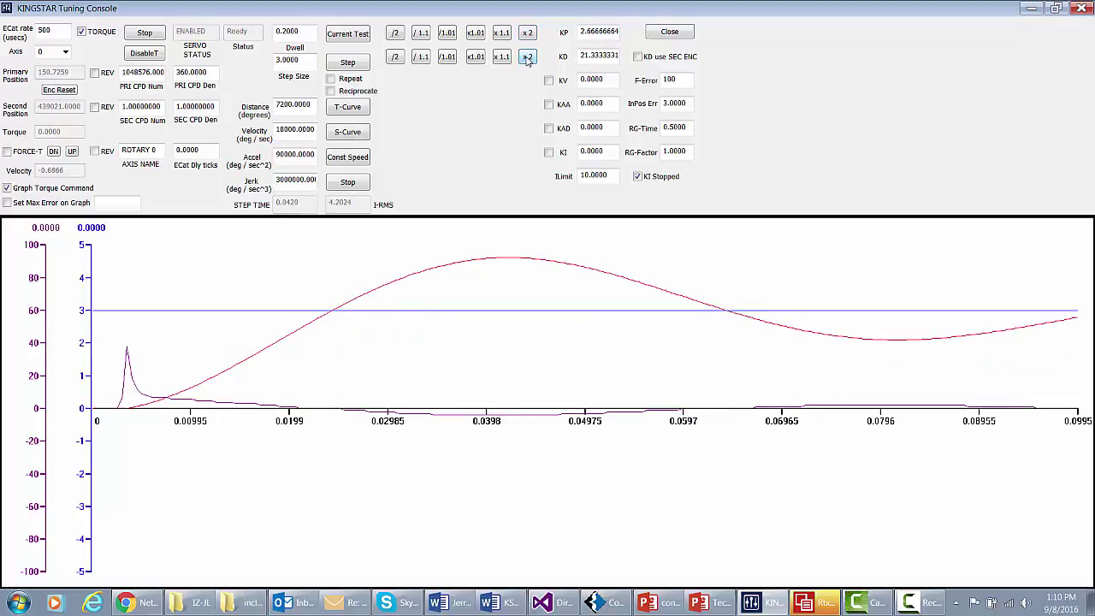
left_click(527, 57)
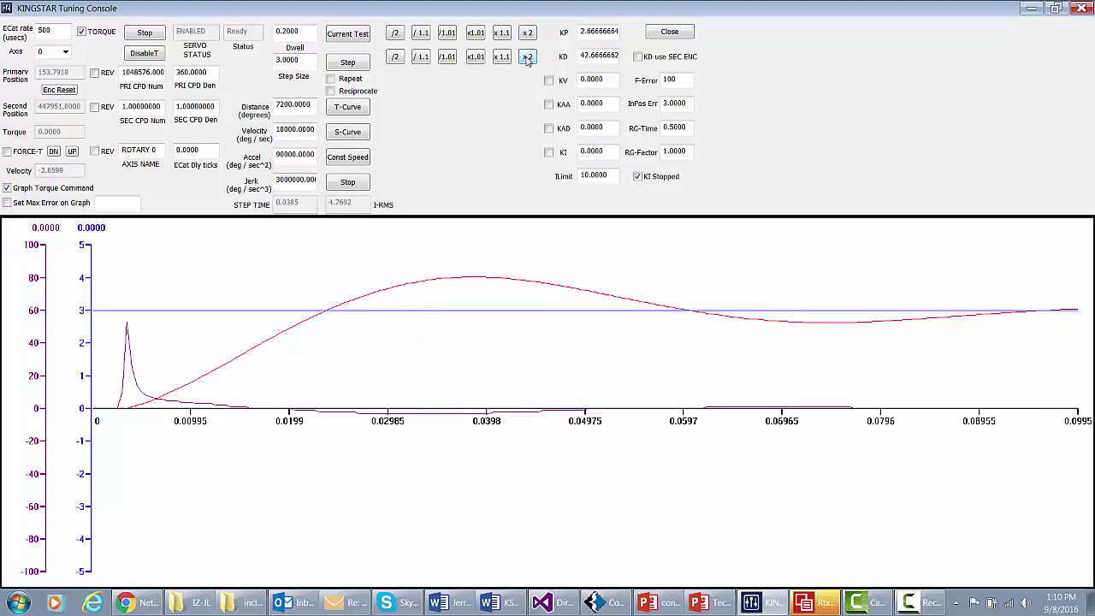
left_click(527, 57)
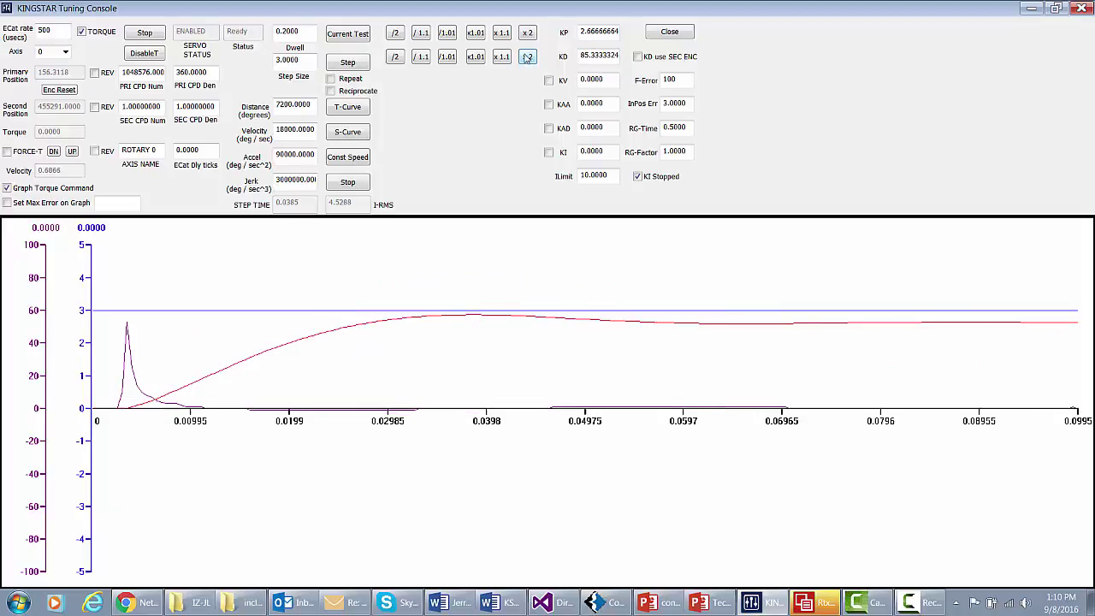
left_click(527, 33)
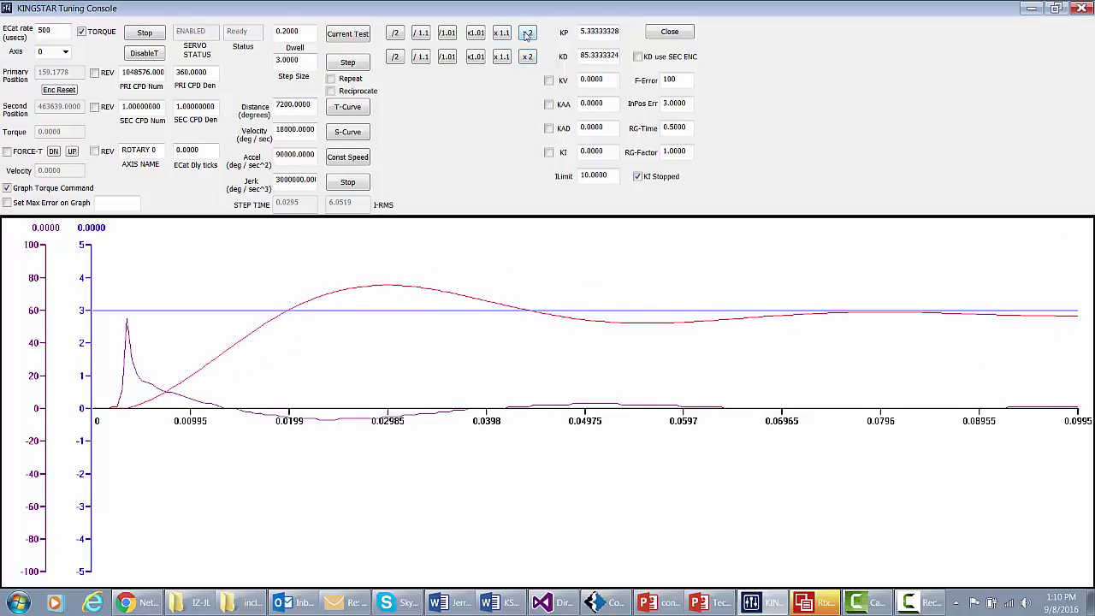
left_click(527, 57)
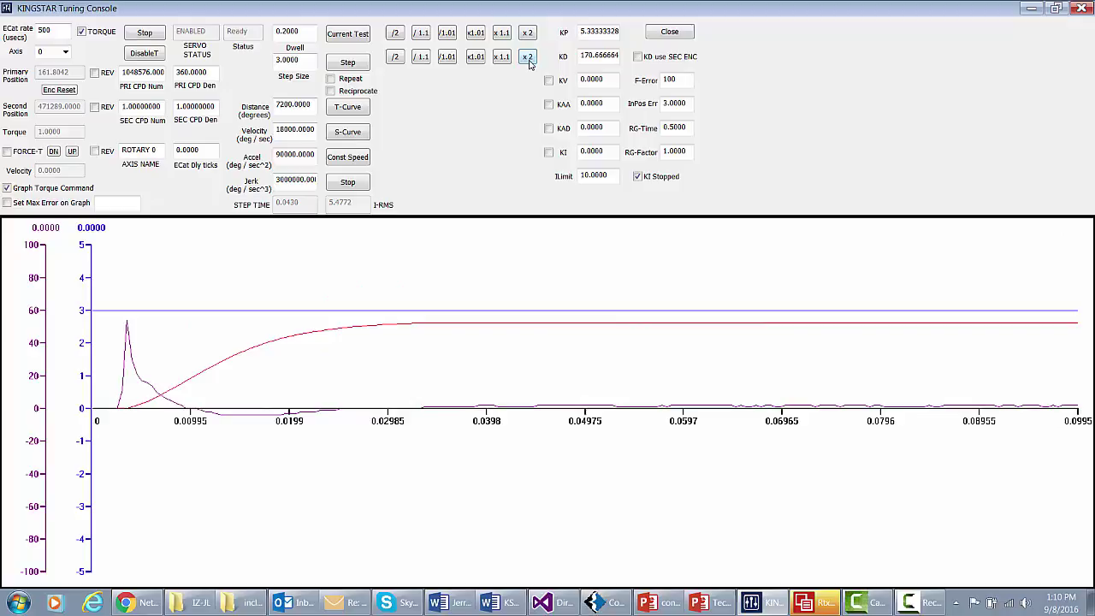
left_click(527, 32)
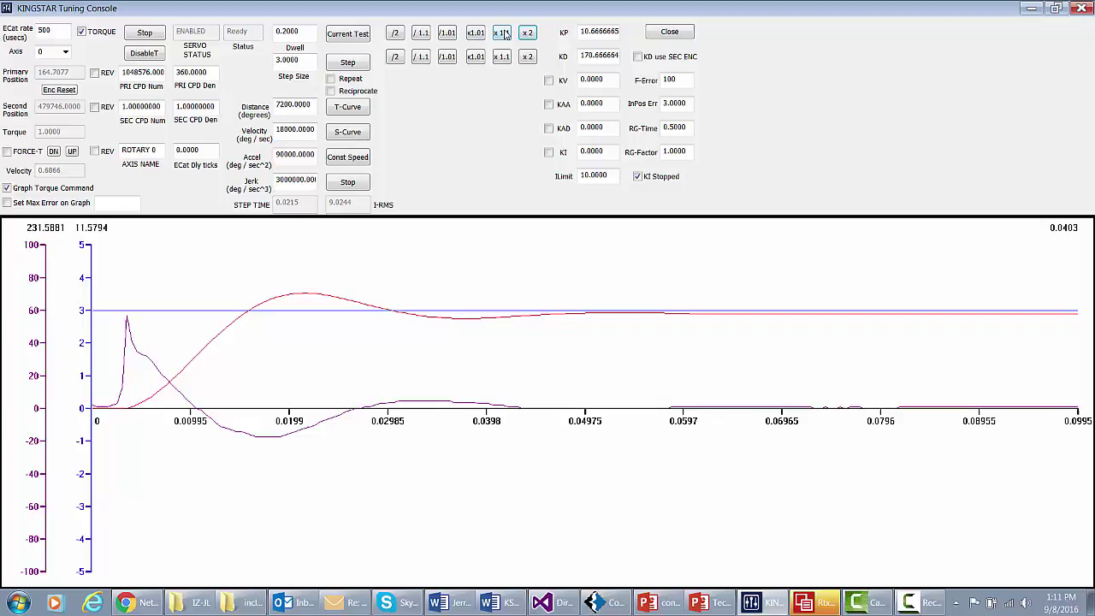
- Raise KP and KD in ten-percent steps to 17.1787731 and 249.873064
left_click(502, 33)
left_click(502, 34)
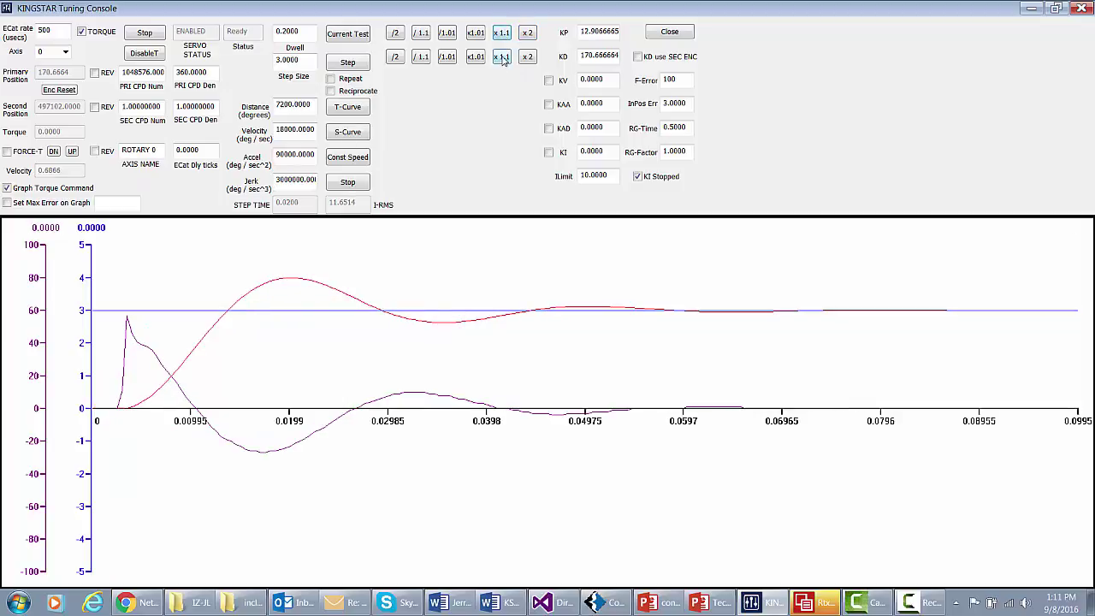
left_click(502, 58)
left_click(502, 57)
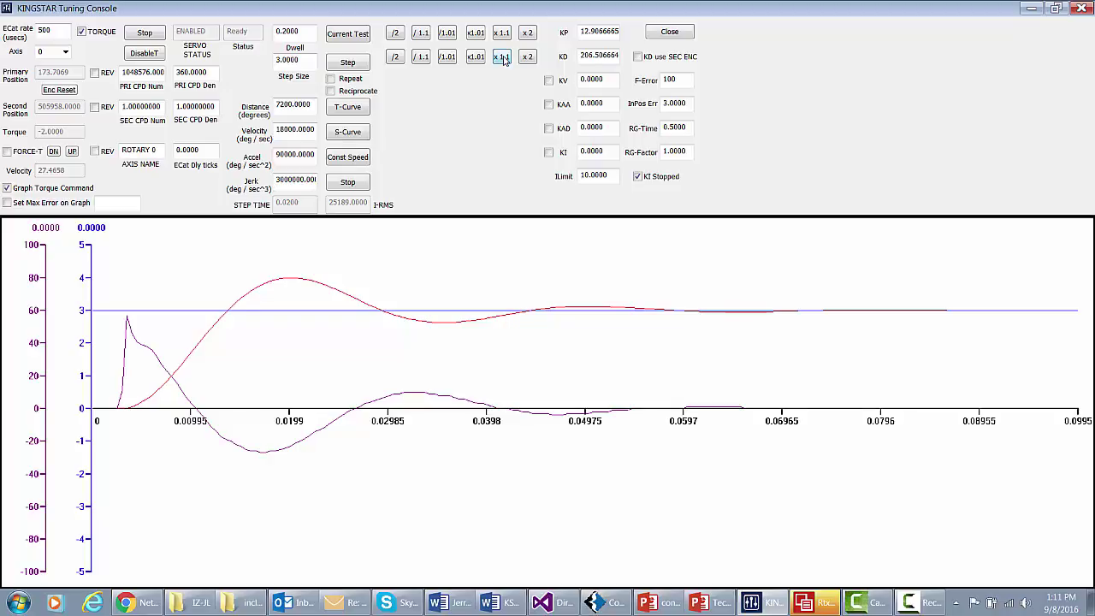
left_click(502, 57)
left_click(502, 58)
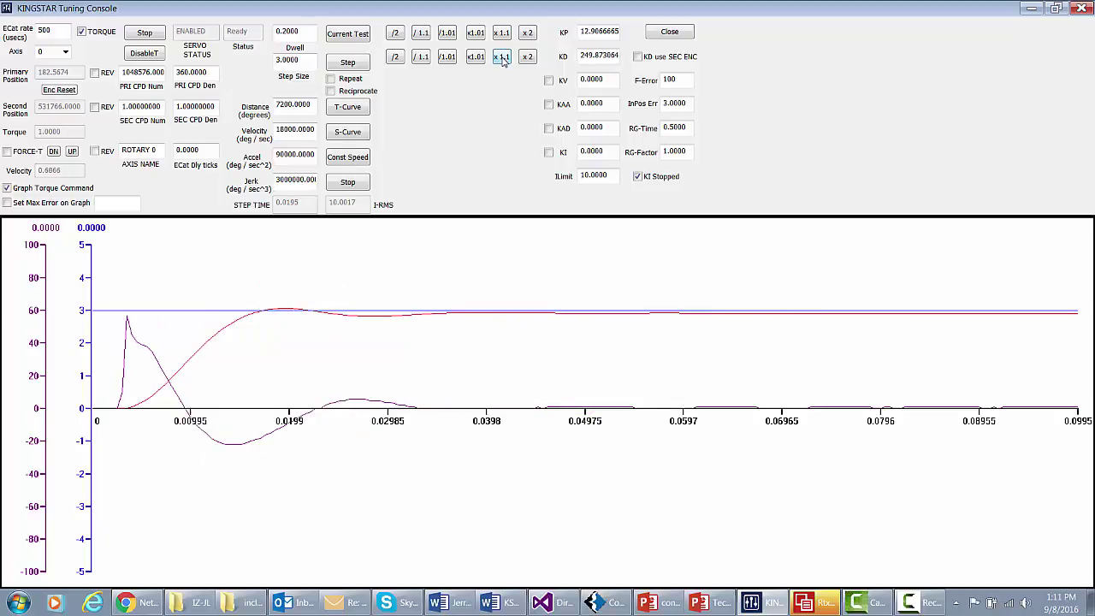
left_click(502, 33)
left_click(502, 32)
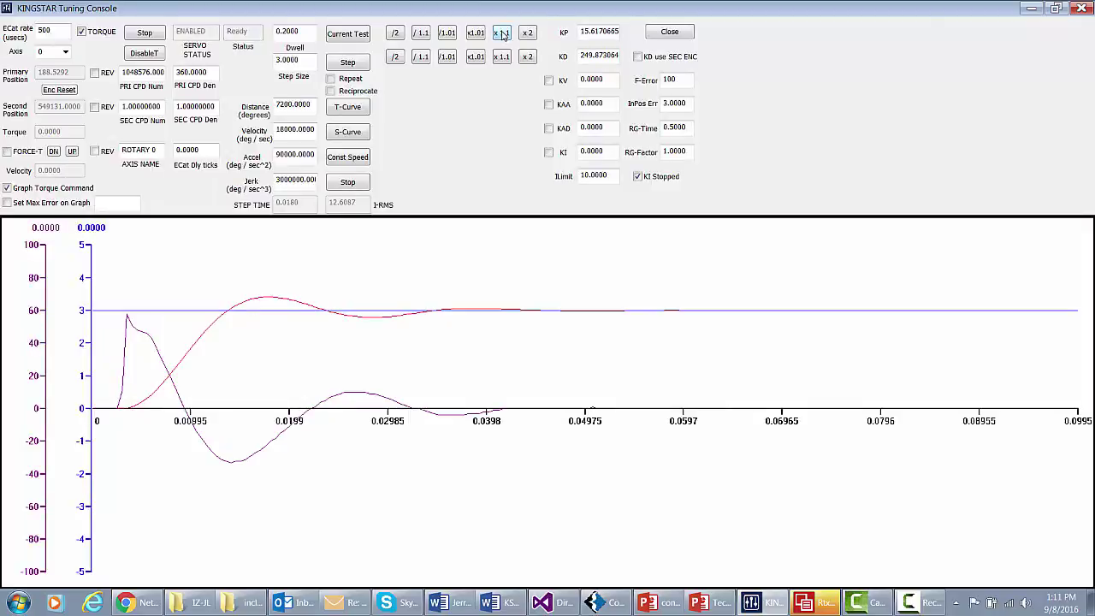
left_click(502, 32)
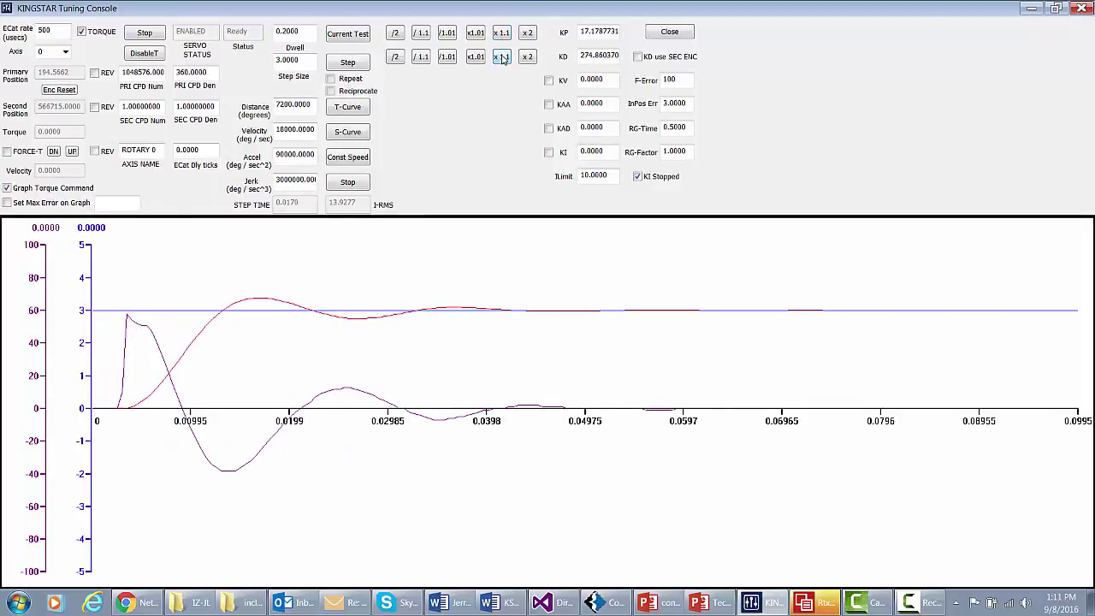
- Continue ten-percent increases until KP is 27.6665859 and KD is 365.839153
left_click(502, 56)
left_click(502, 56)
left_click(502, 57)
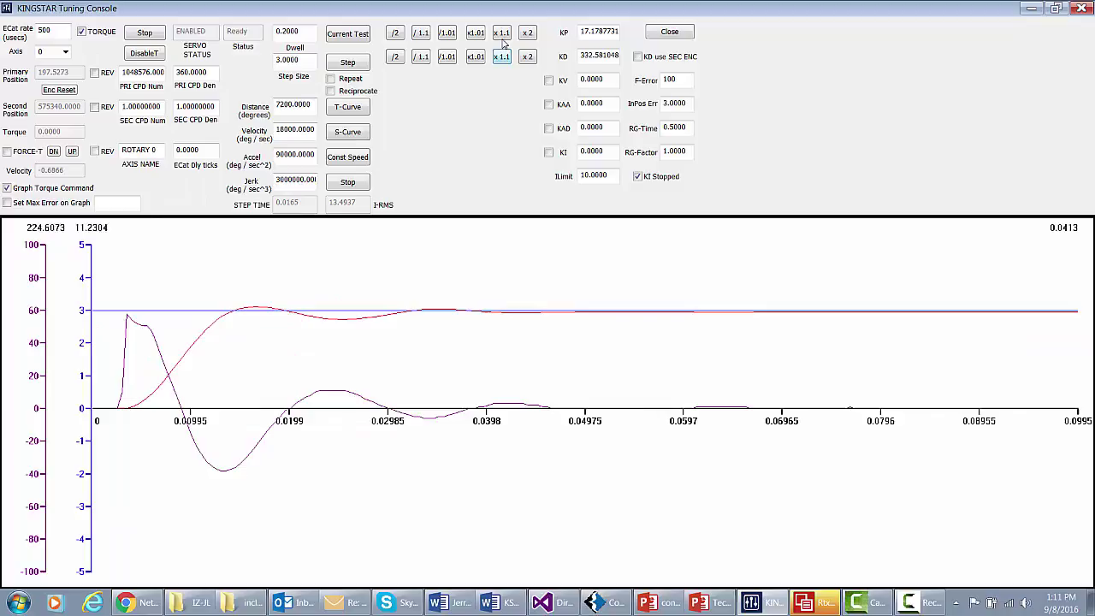
left_click(502, 33)
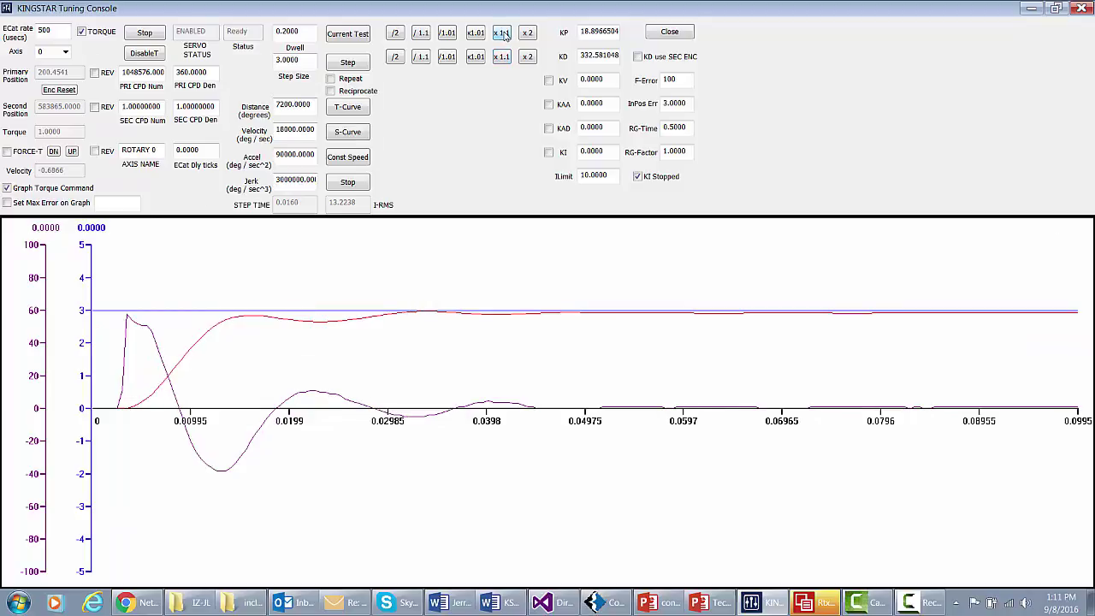
left_click(504, 33)
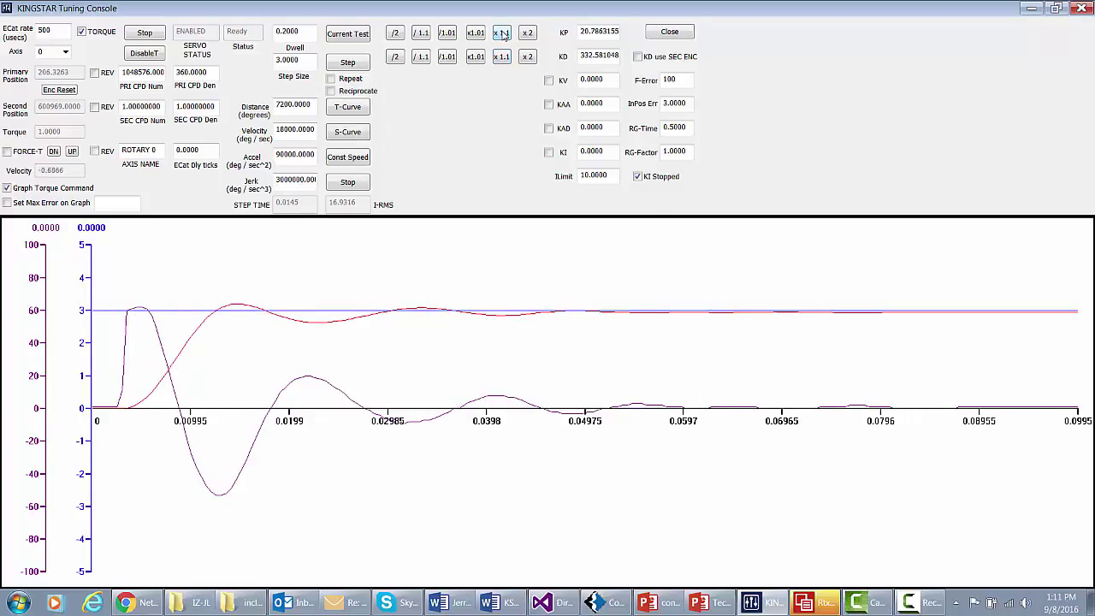
left_click(503, 34)
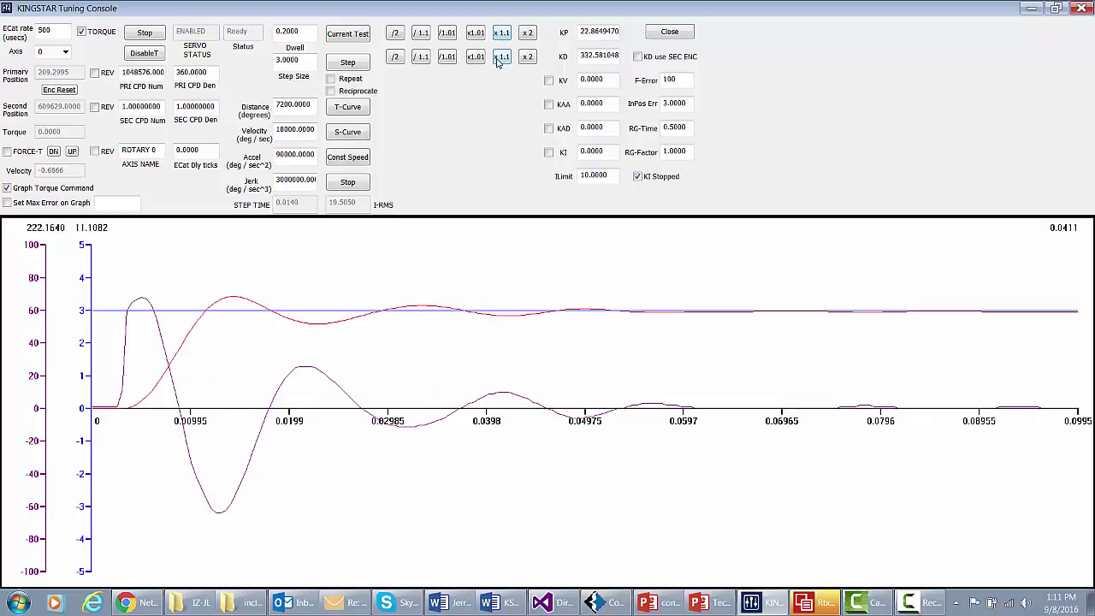
left_click(502, 56)
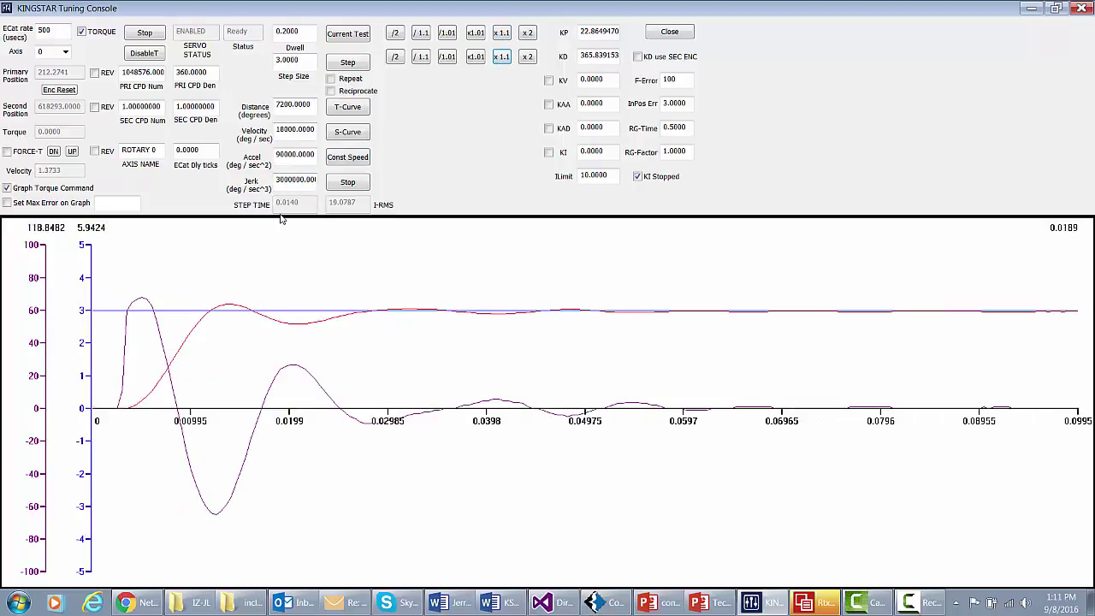
left_click(503, 34)
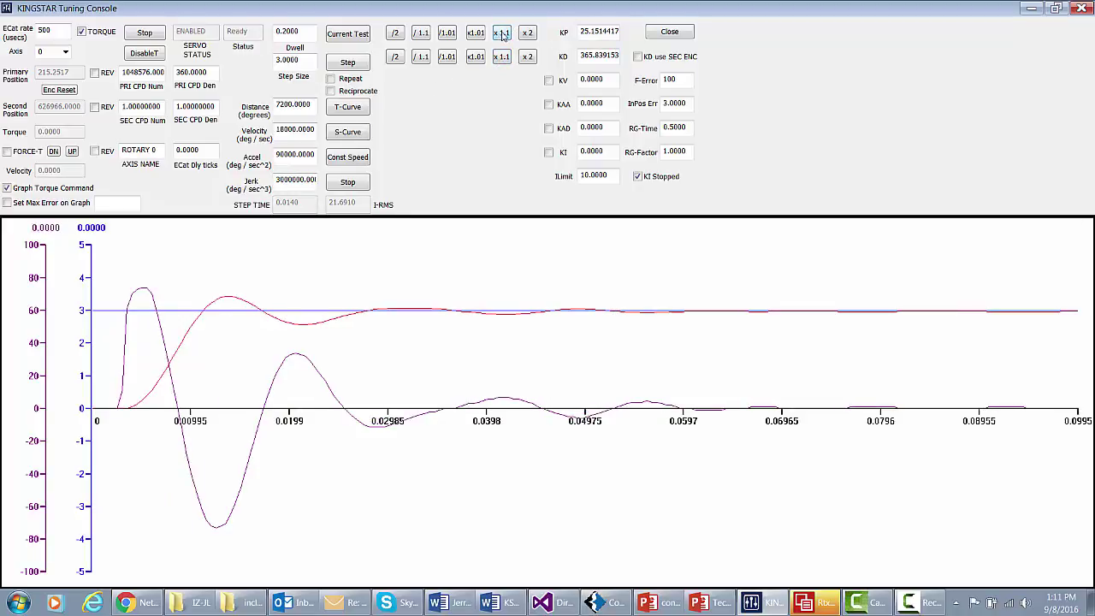
left_click(503, 34)
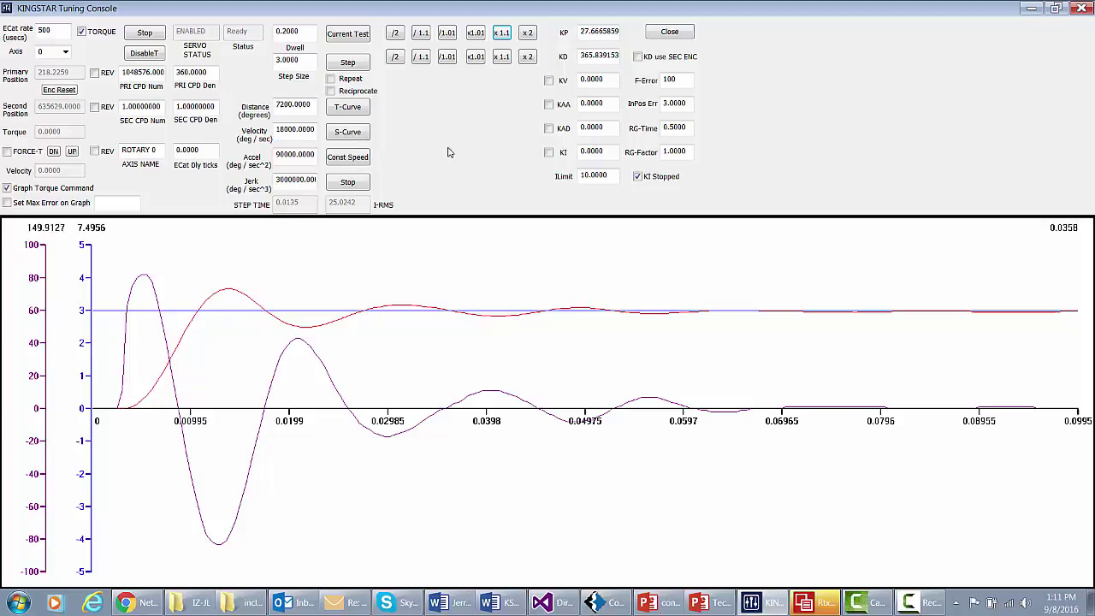
- Run a 7200-degree trapezoidal T-curve move at 18000 deg/sec with the new gains
left_click(347, 107)
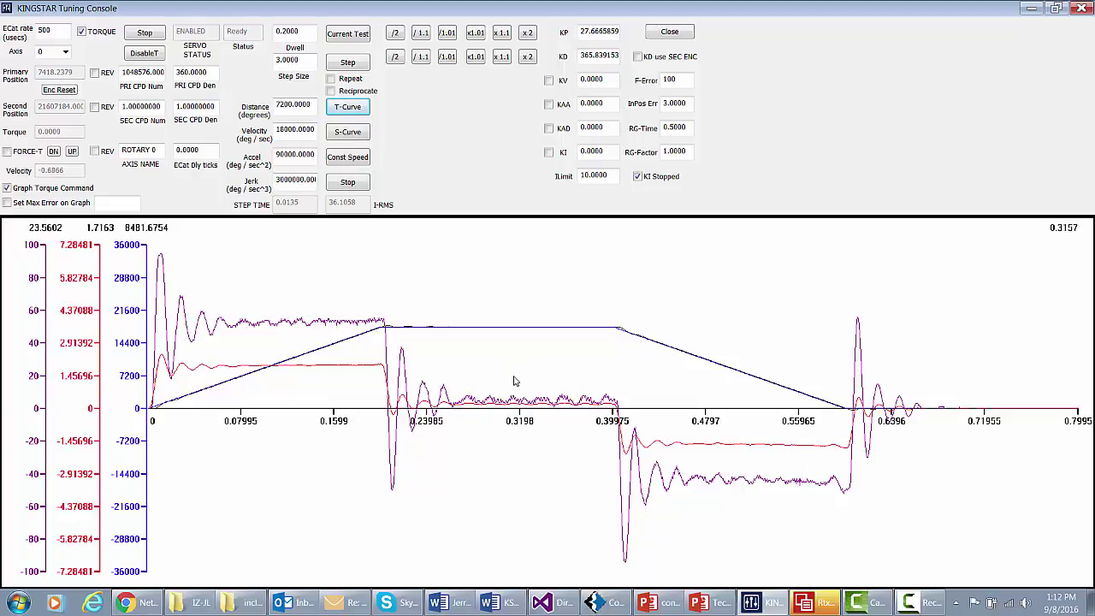
- Enable the KV feedforward gain for adjustment
left_click(548, 80)
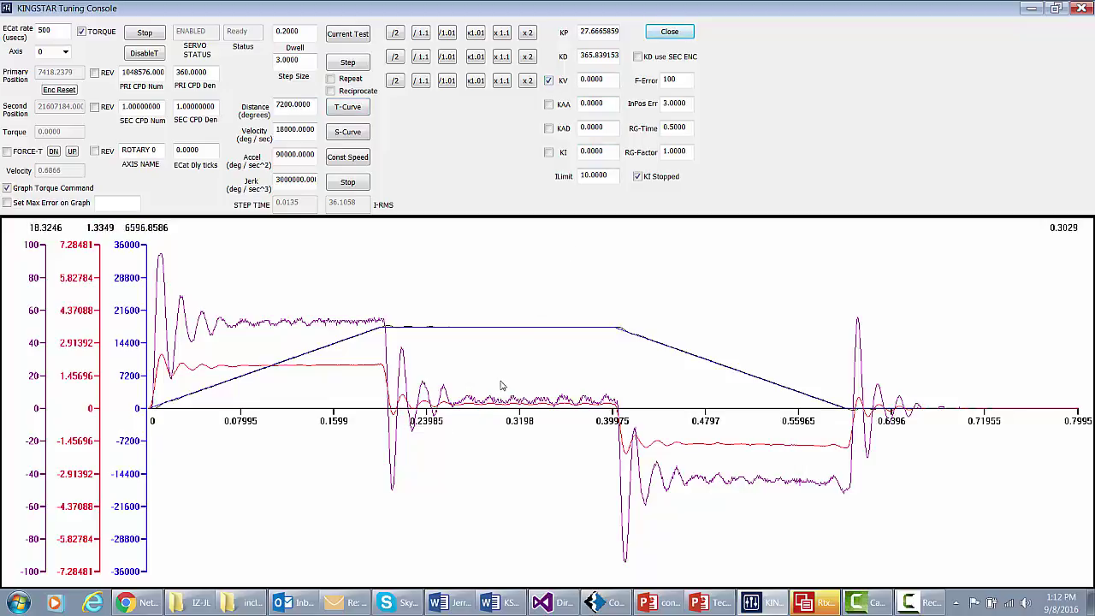
- Raise KV feedforward from zero to 0.00029580 and finish adjusting it
left_click(527, 81)
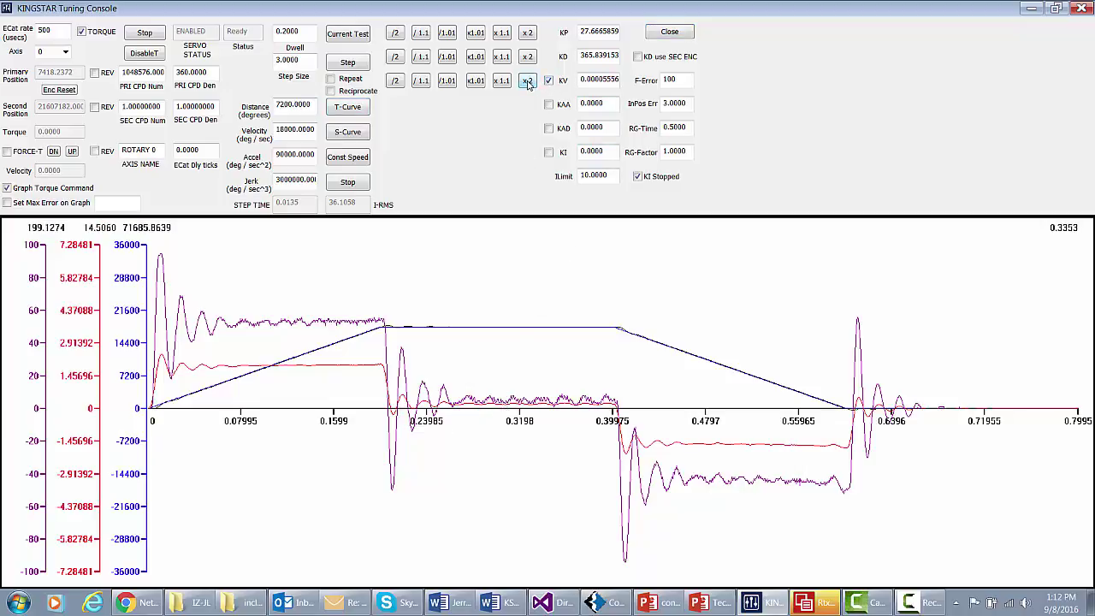
left_click(527, 81)
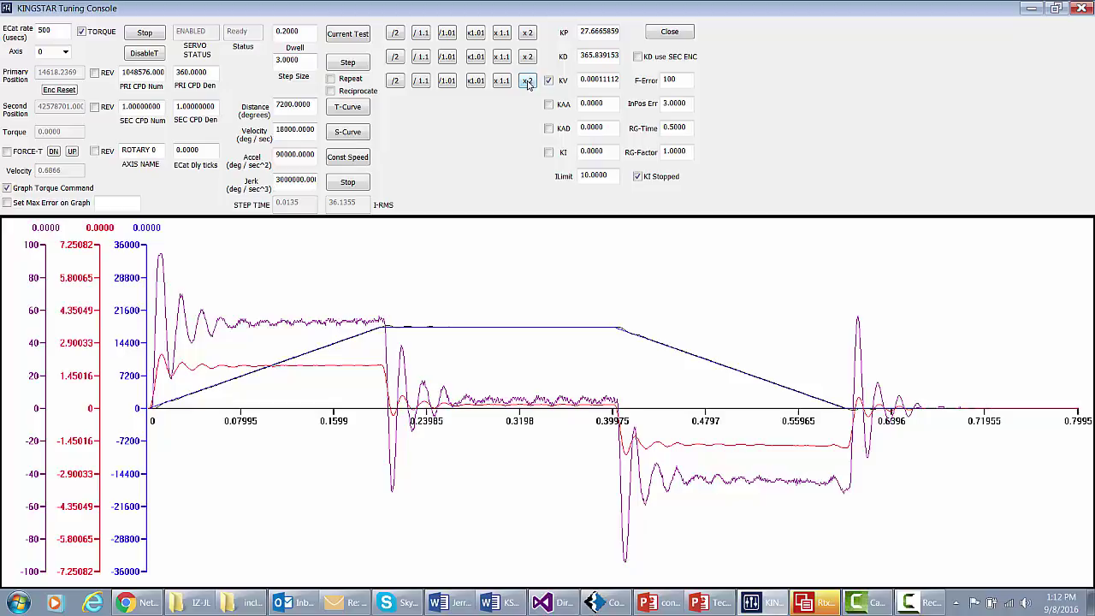
left_click(527, 81)
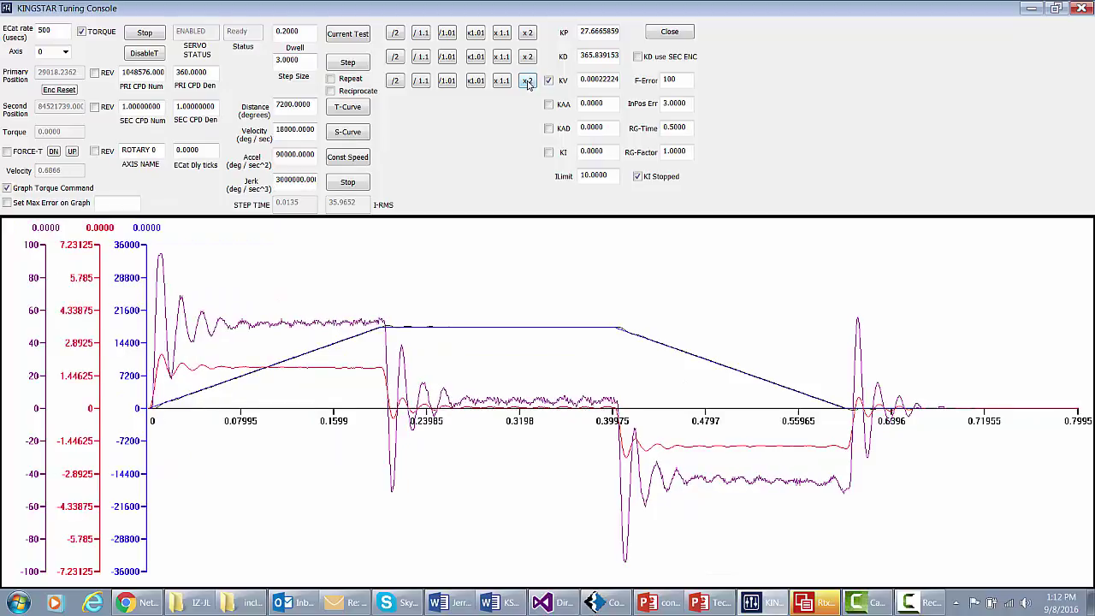
left_click(502, 81)
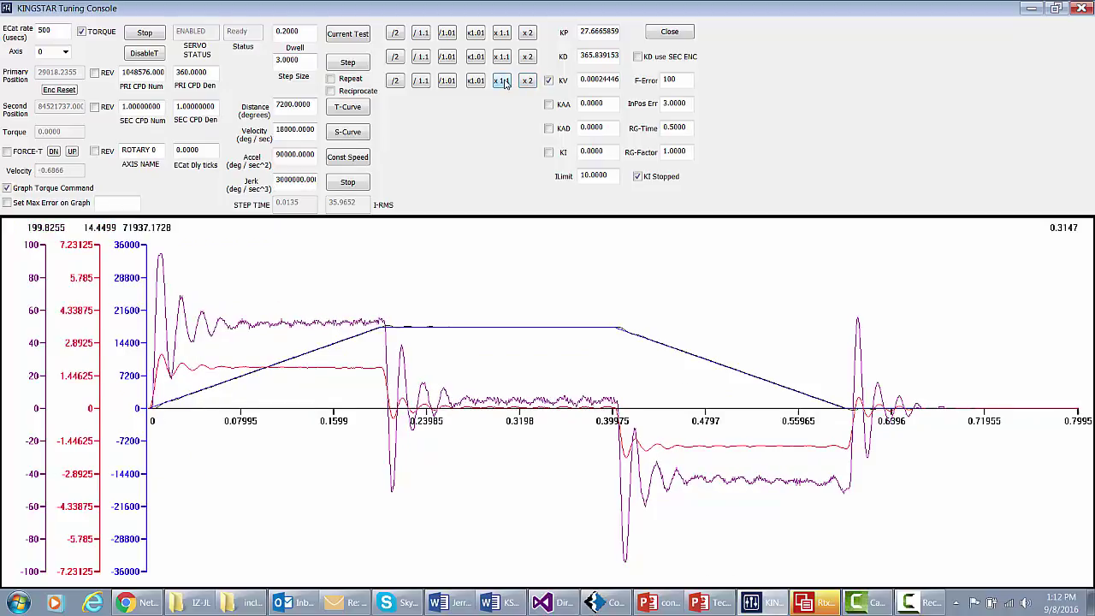
left_click(502, 81)
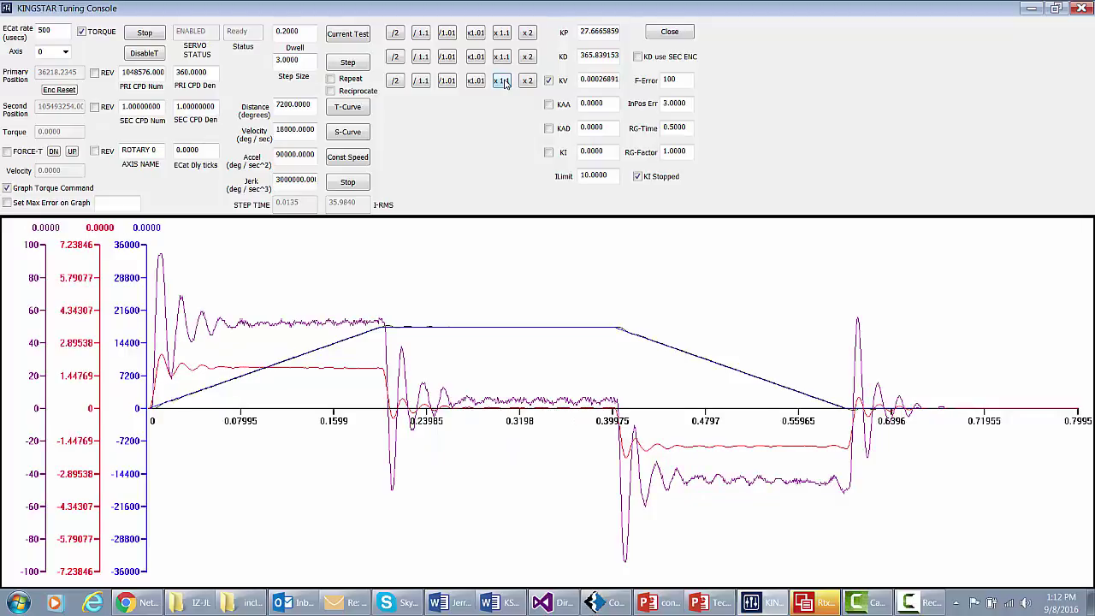
left_click(502, 82)
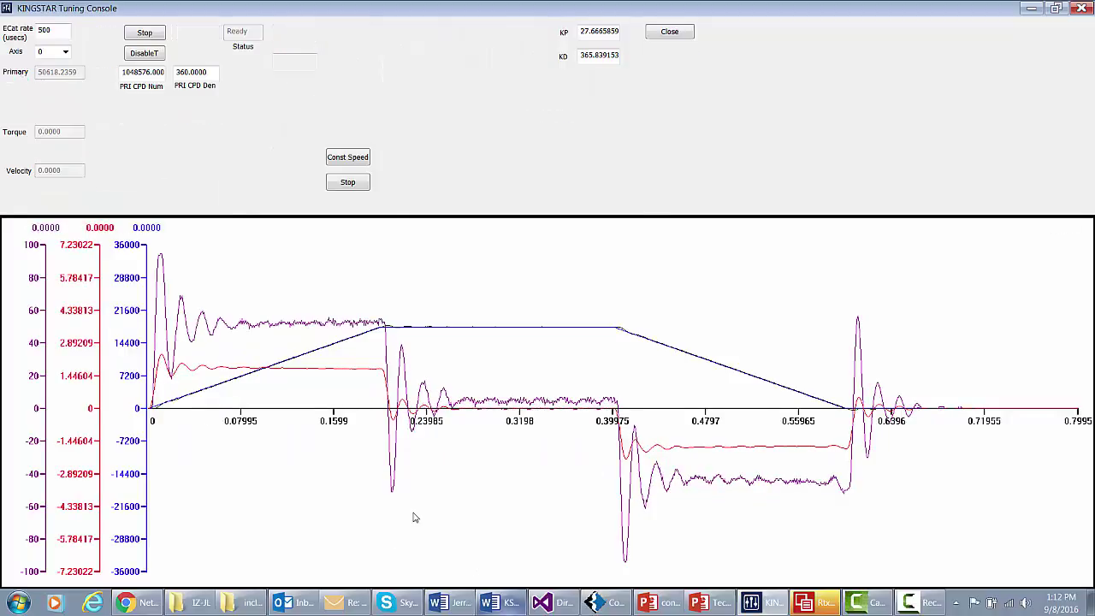
left_click(549, 82)
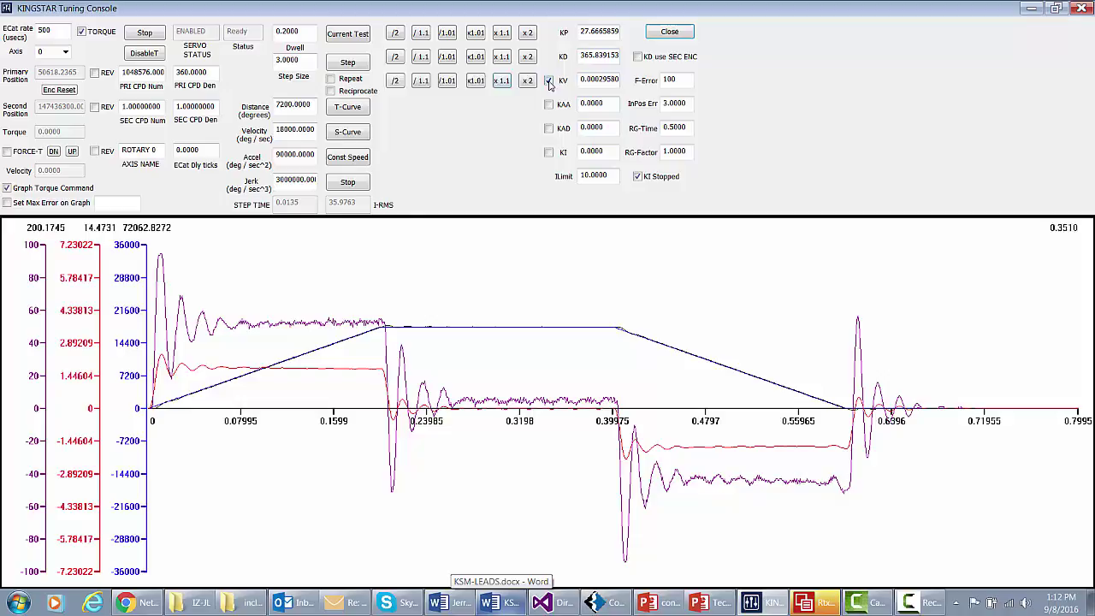
- Select KAA for adjustment and repeatedly double it from a small starting value
left_click(549, 105)
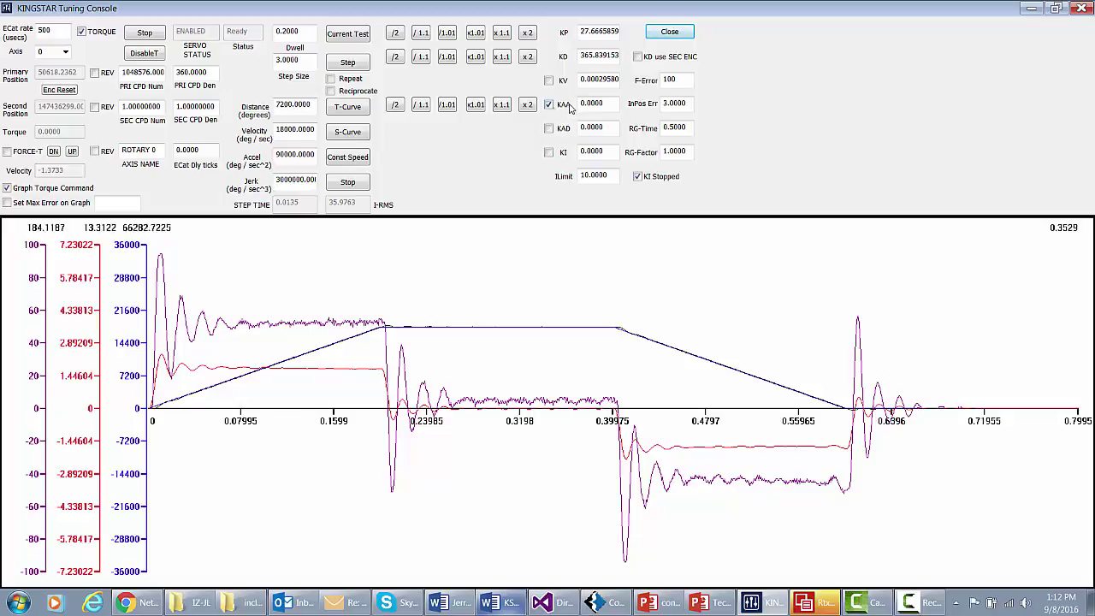
left_click(528, 104)
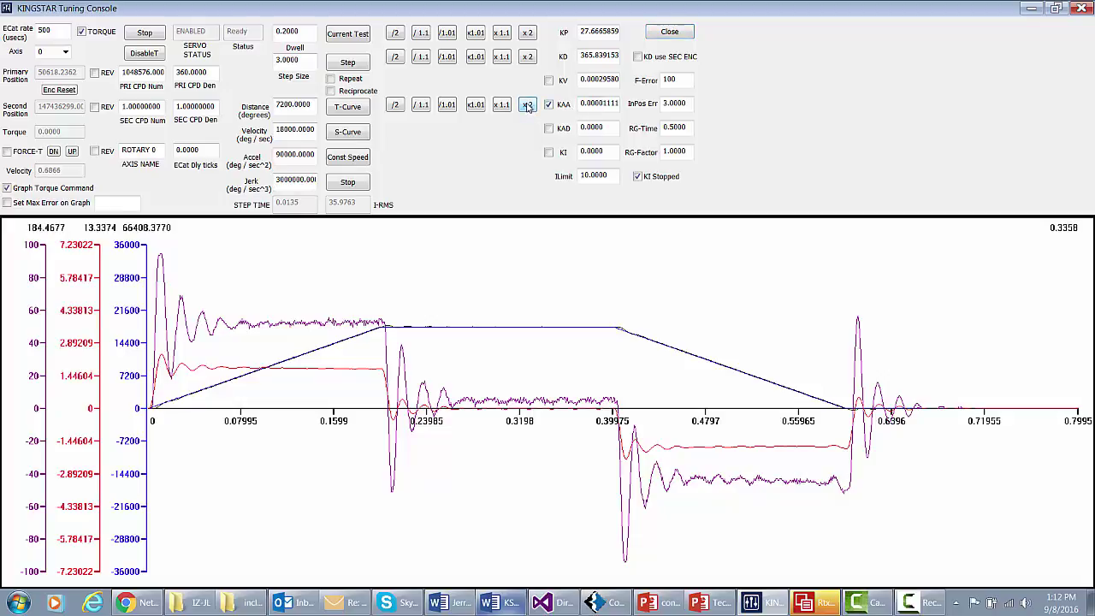
left_click(527, 105)
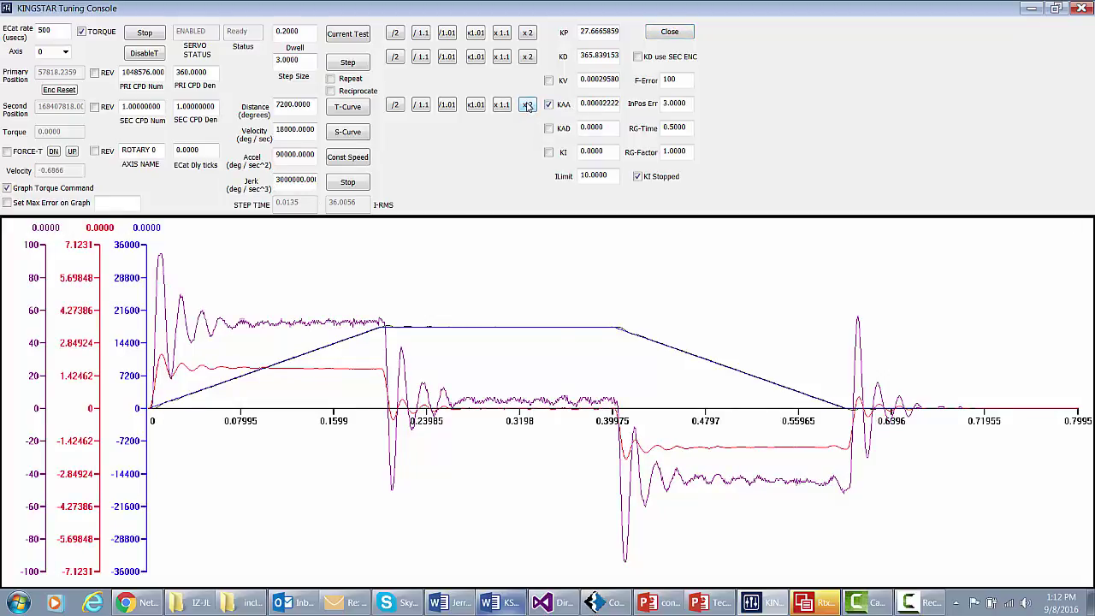
left_click(528, 104)
left_click(528, 104)
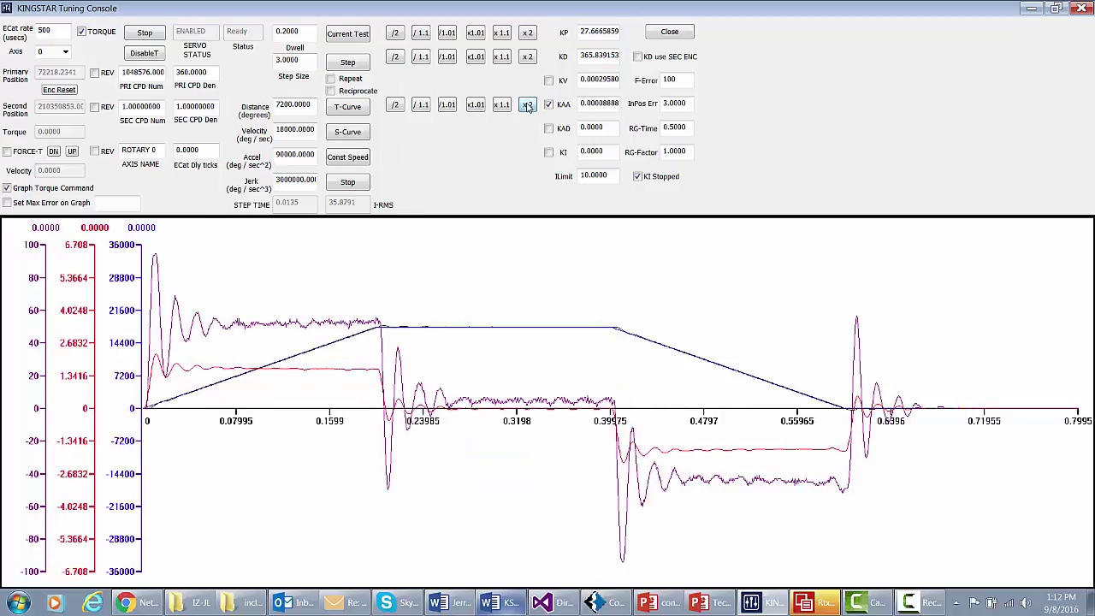
left_click(527, 104)
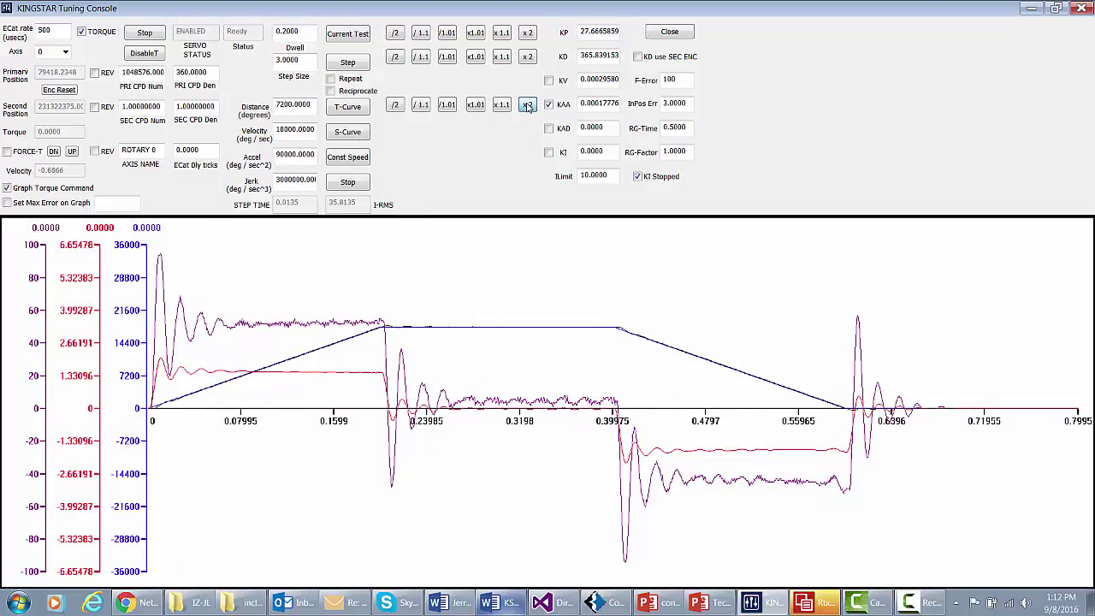
left_click(527, 104)
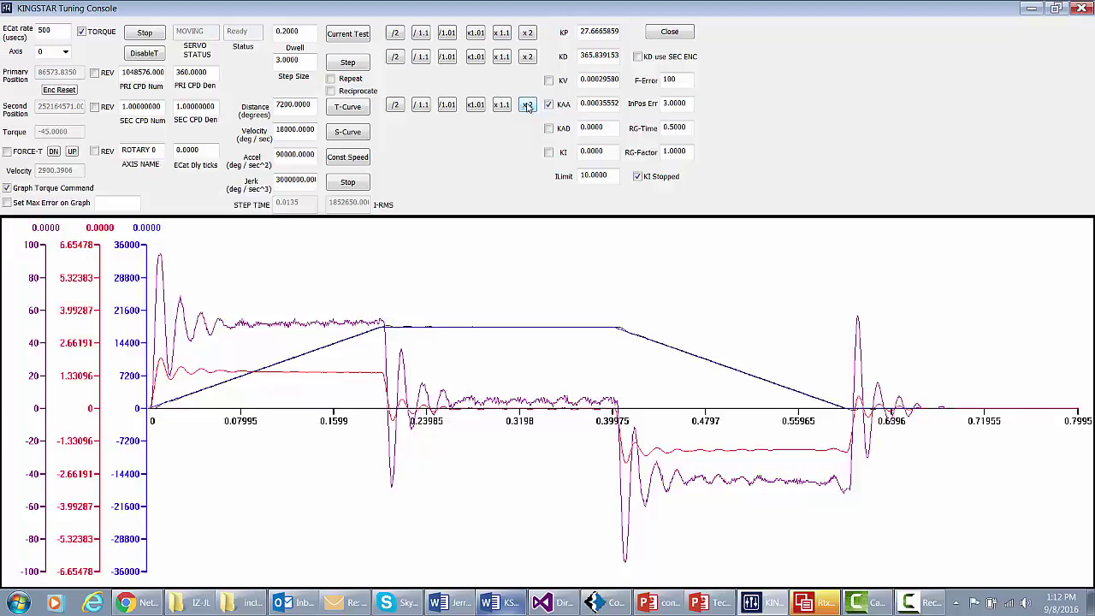
left_click(528, 105)
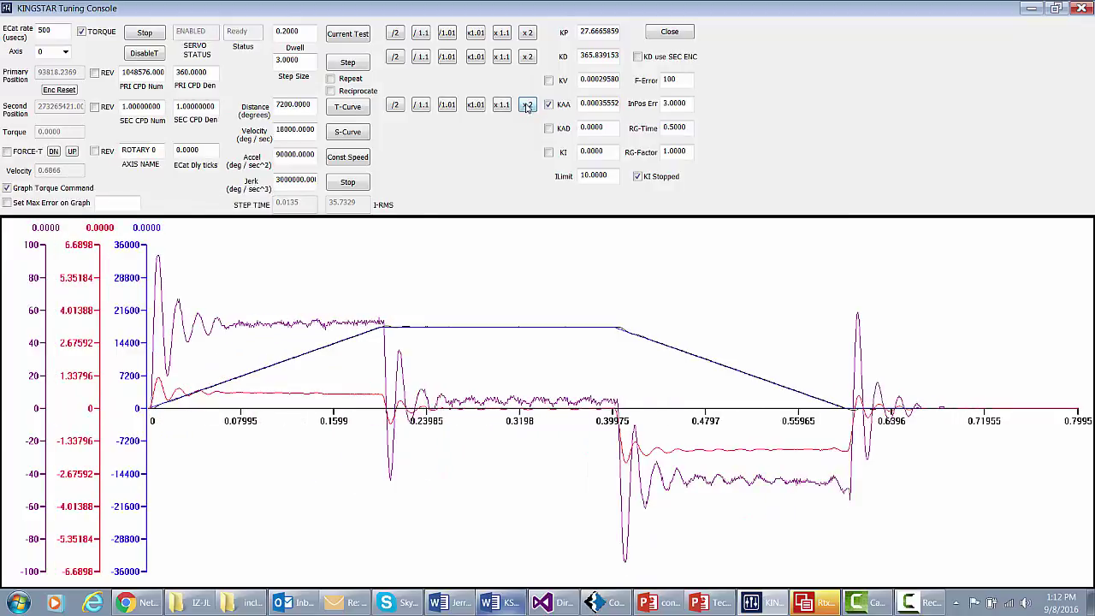
- Halve KAA to 0.00035552, then fine-tune it up to 0.00053630
left_click(397, 105)
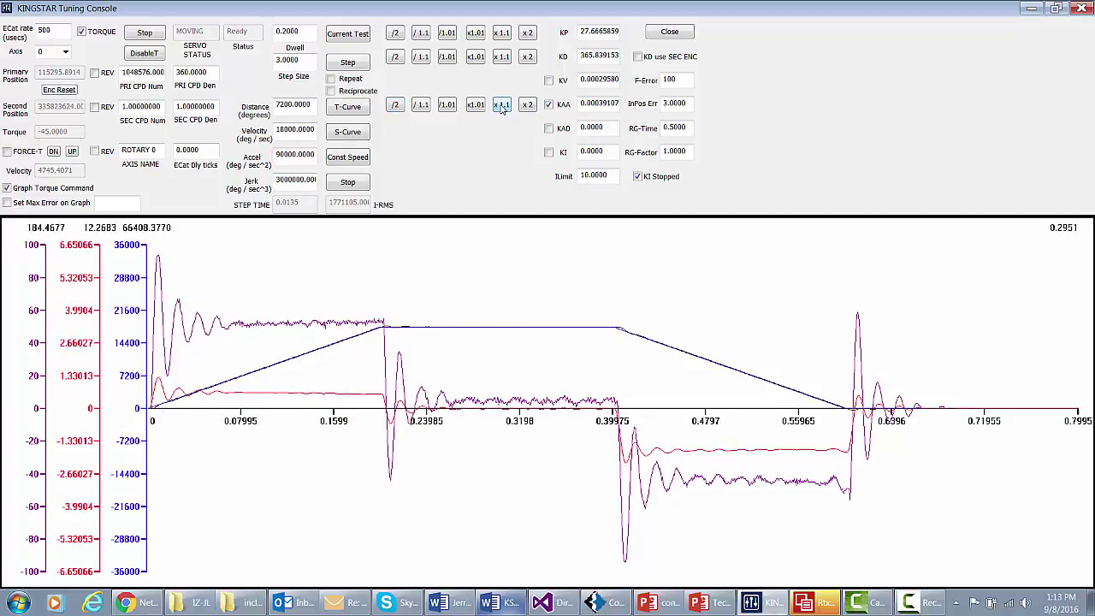
left_click(502, 106)
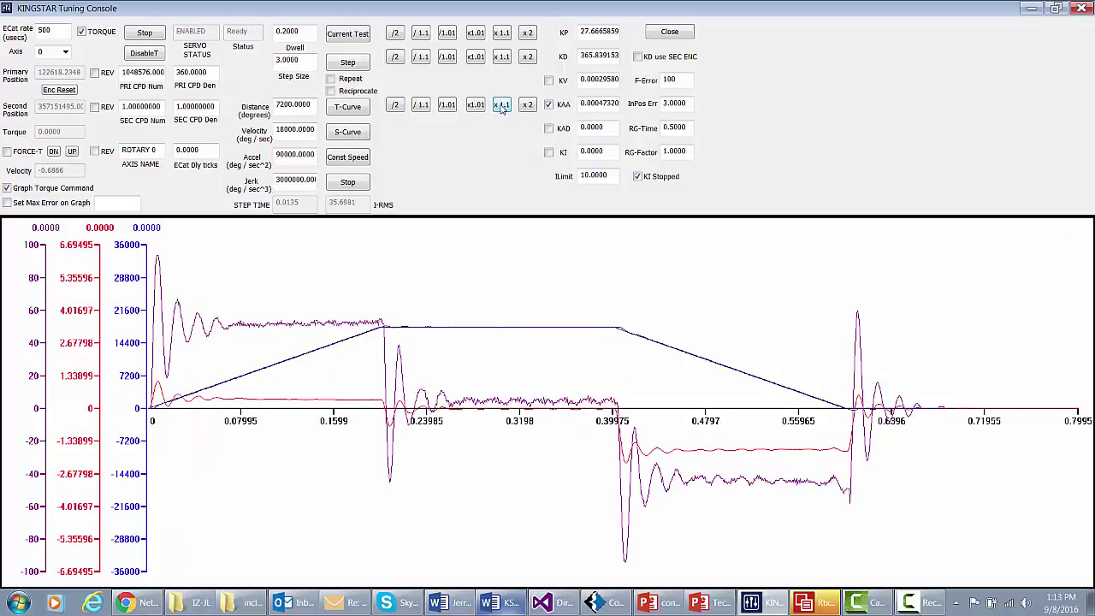
left_click(502, 105)
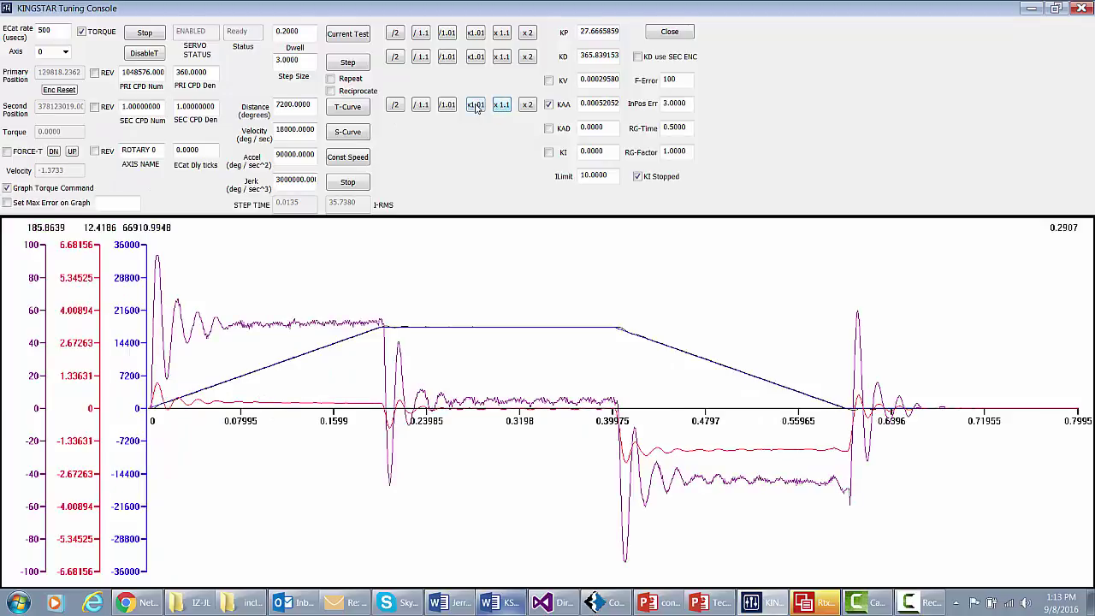
left_click(475, 106)
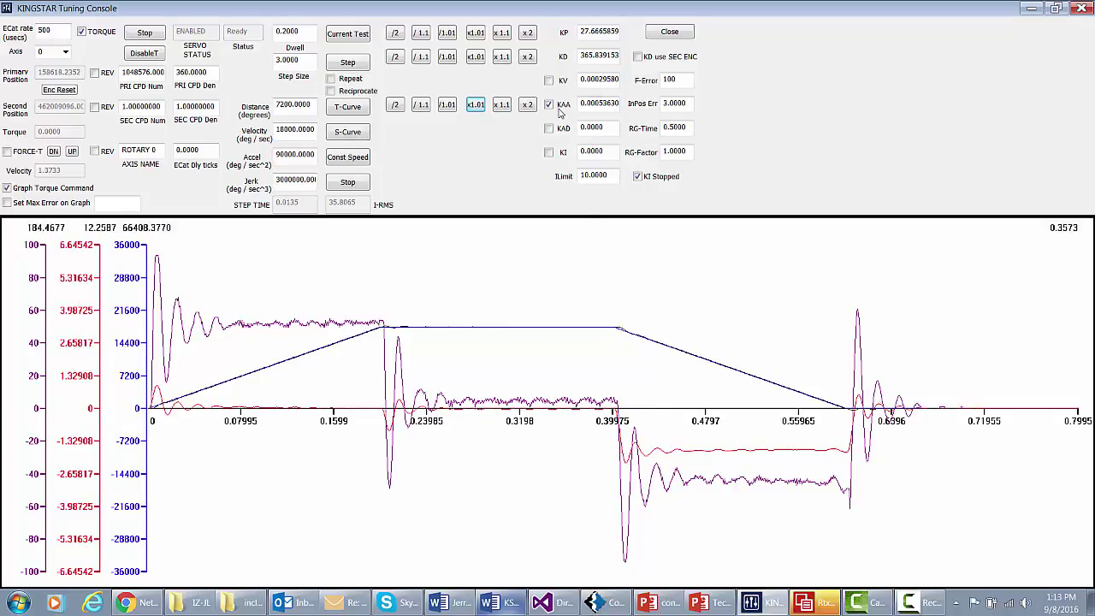
left_click(556, 106)
- Select KAD and scale it from 0 up to 0.00052052 with doubling and ten-percent increases
left_click(554, 129)
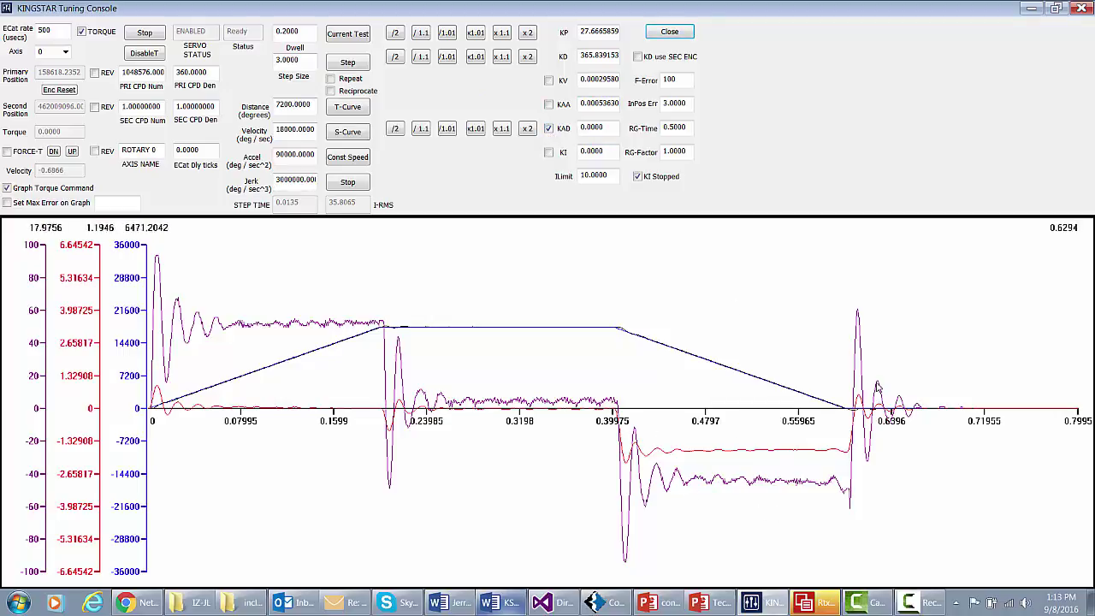
left_click(526, 128)
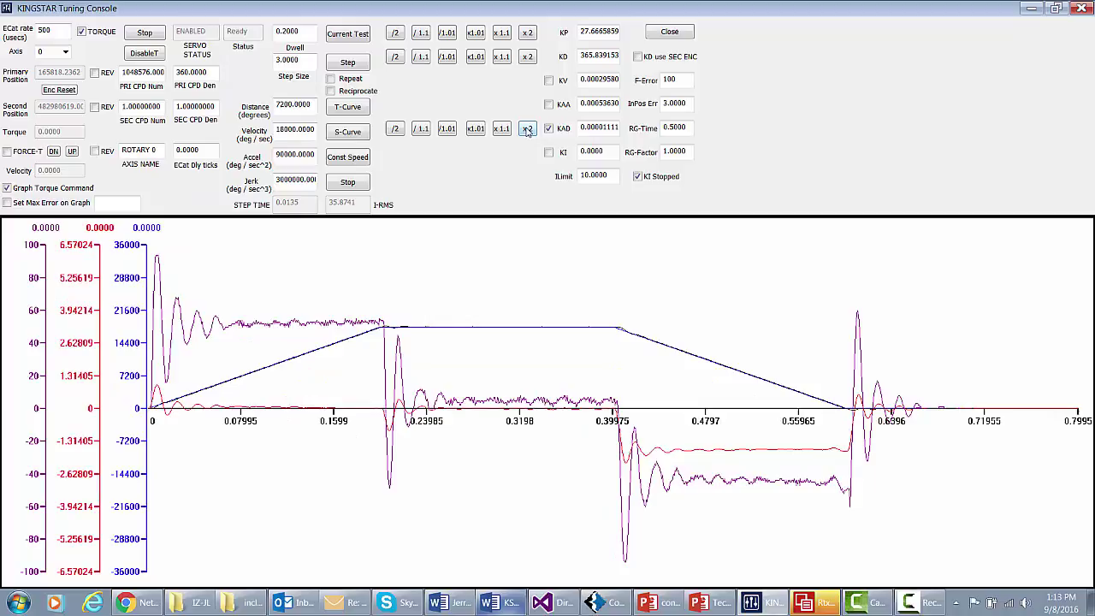
left_click(528, 130)
left_click(528, 129)
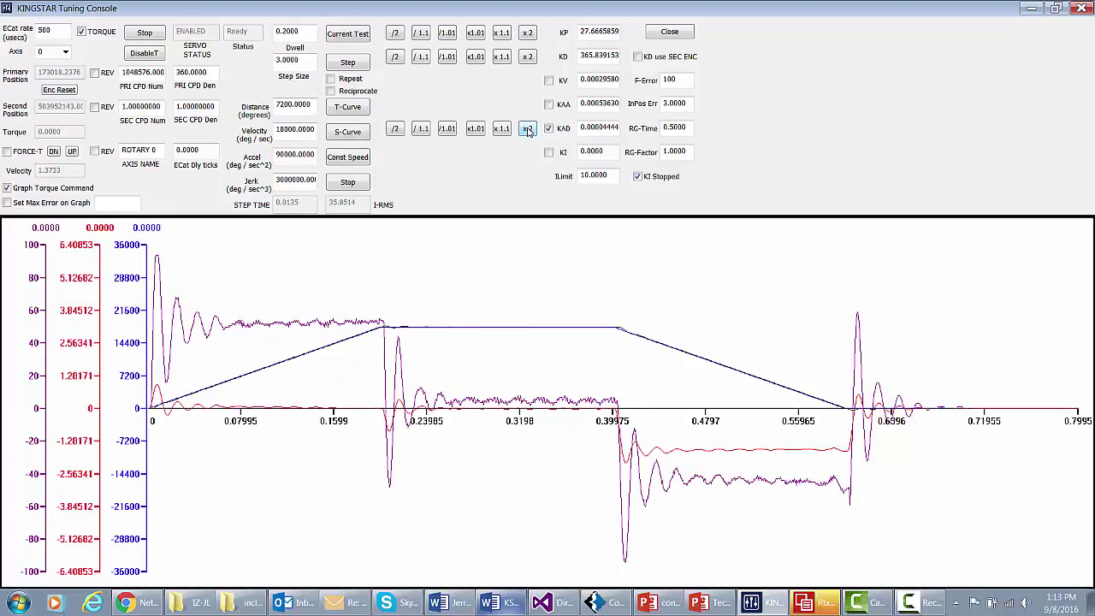
left_click(527, 130)
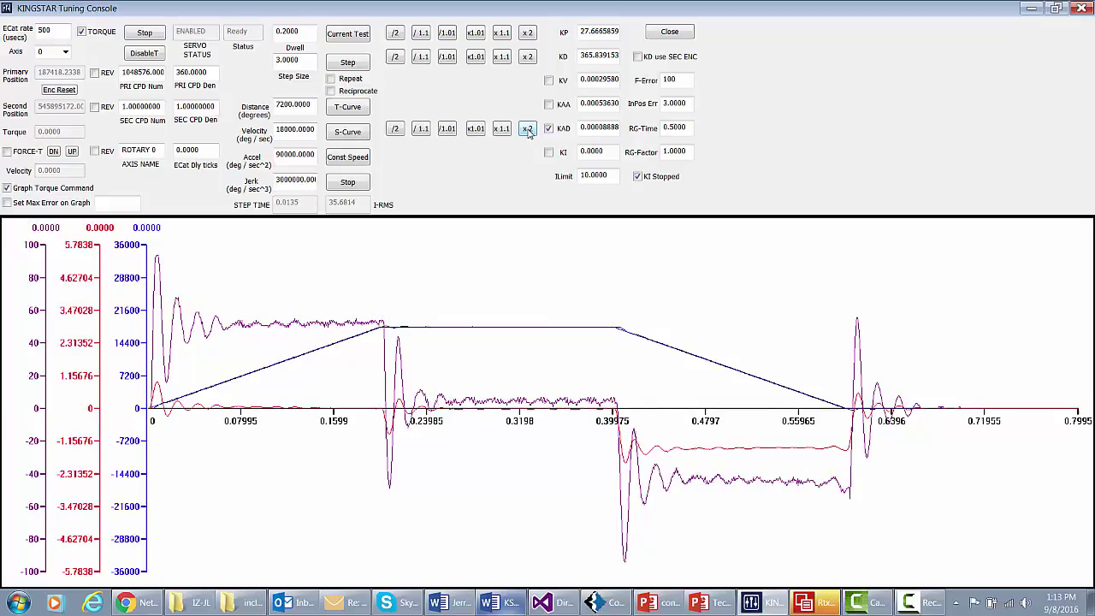
left_click(528, 129)
left_click(527, 130)
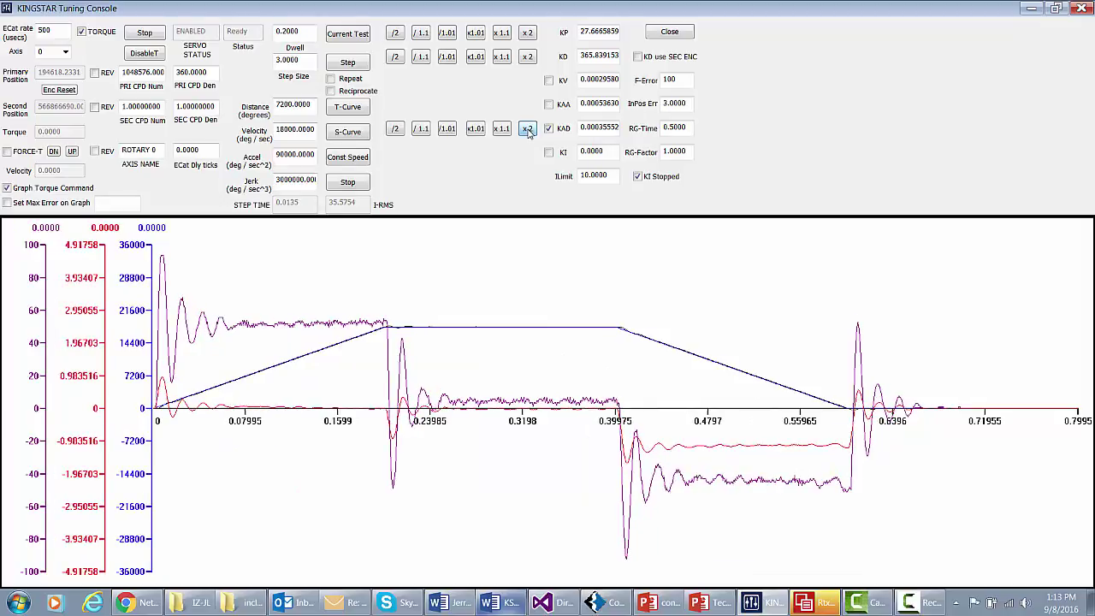
left_click(502, 129)
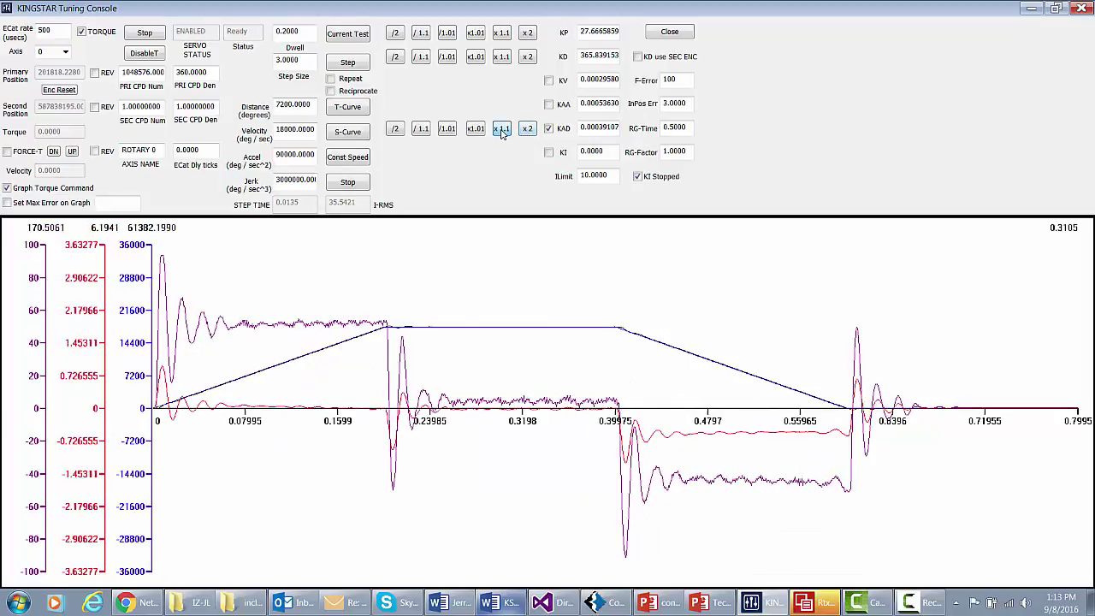
left_click(503, 129)
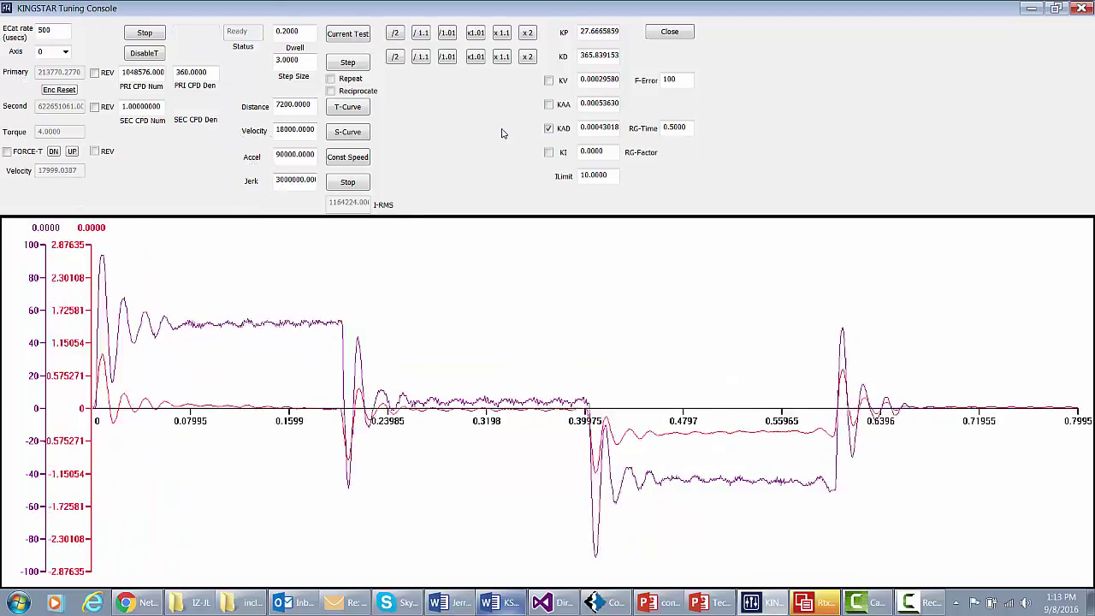
left_click(502, 130)
left_click(502, 129)
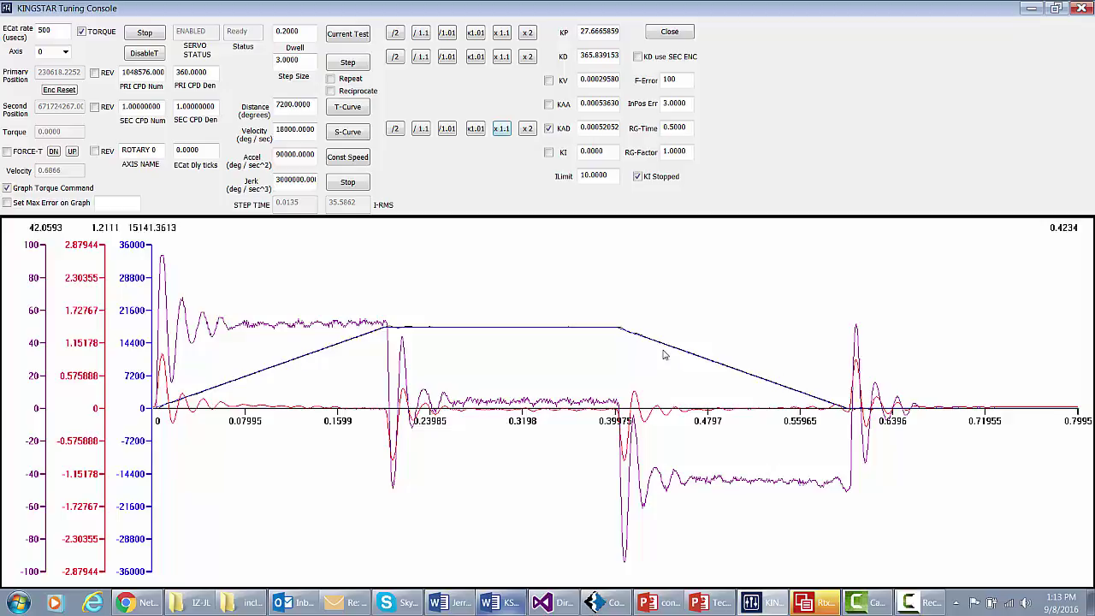
- Deselect KAD, leaving its gain at 0.00052052
left_click(548, 129)
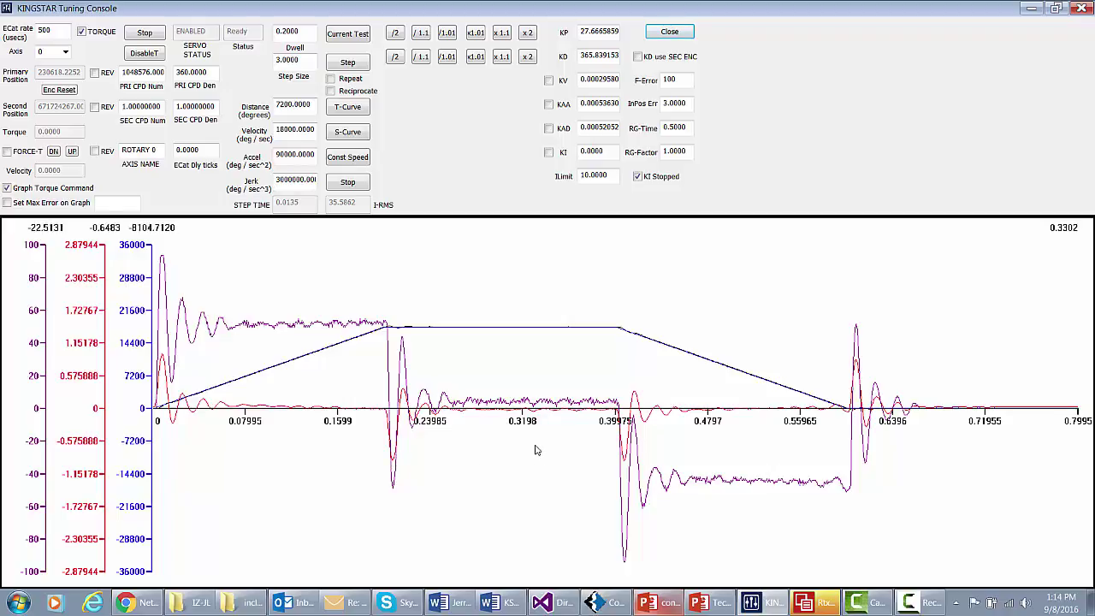
- Run the S-curve test move with jerk 3600000 deg/sec^3 and plot its response
left_click(347, 132)
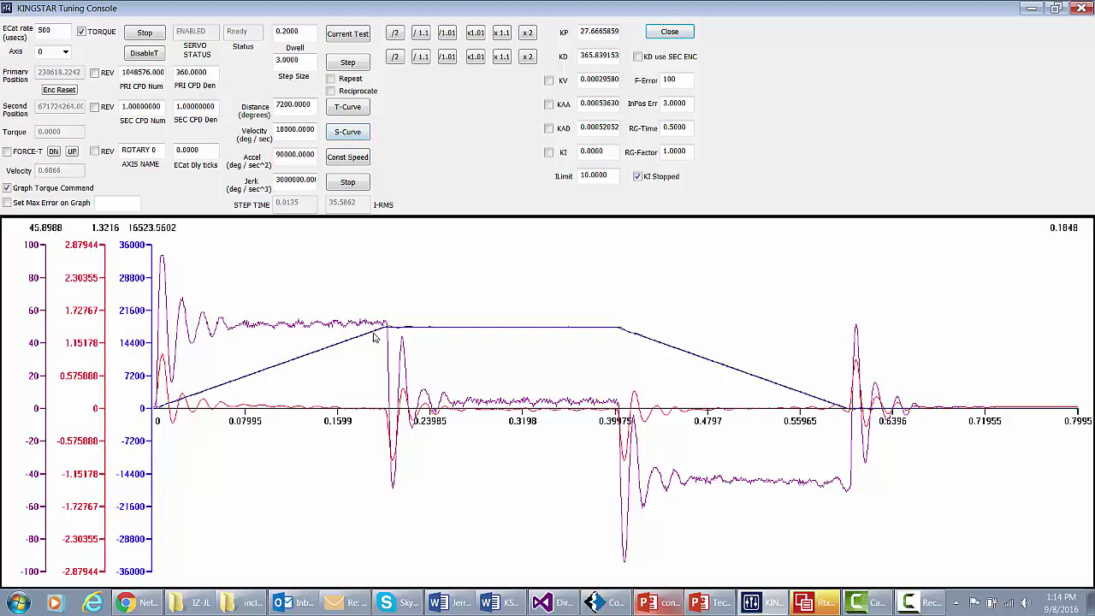
left_click(348, 134)
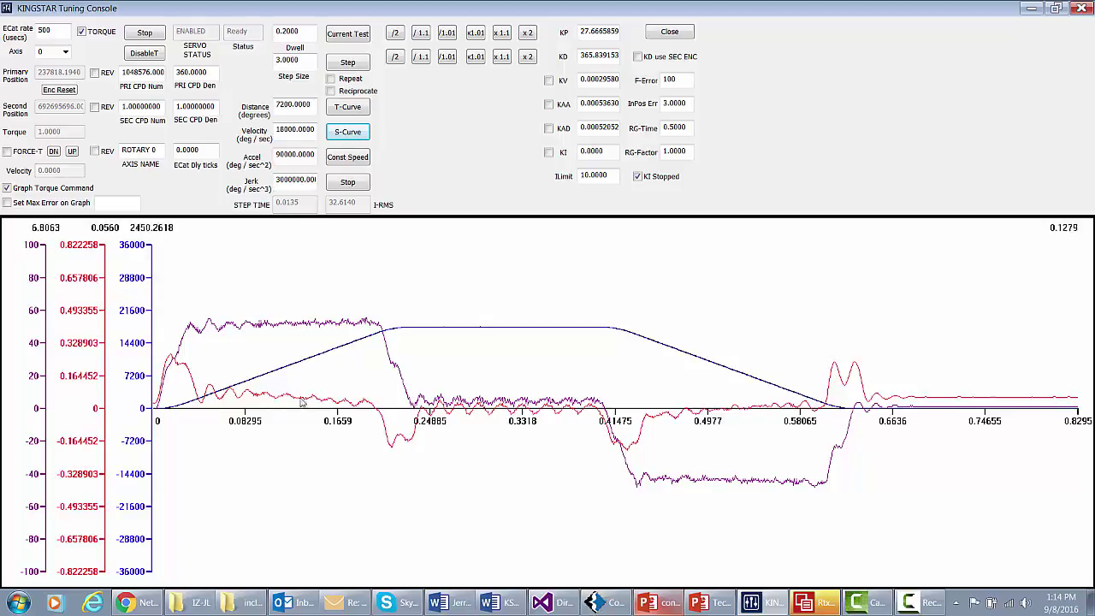
- Nudge the KAA acceleration feedforward up 1% twice to 0.00054708, re-plotting the S-curve move
left_click(549, 105)
left_click(476, 104)
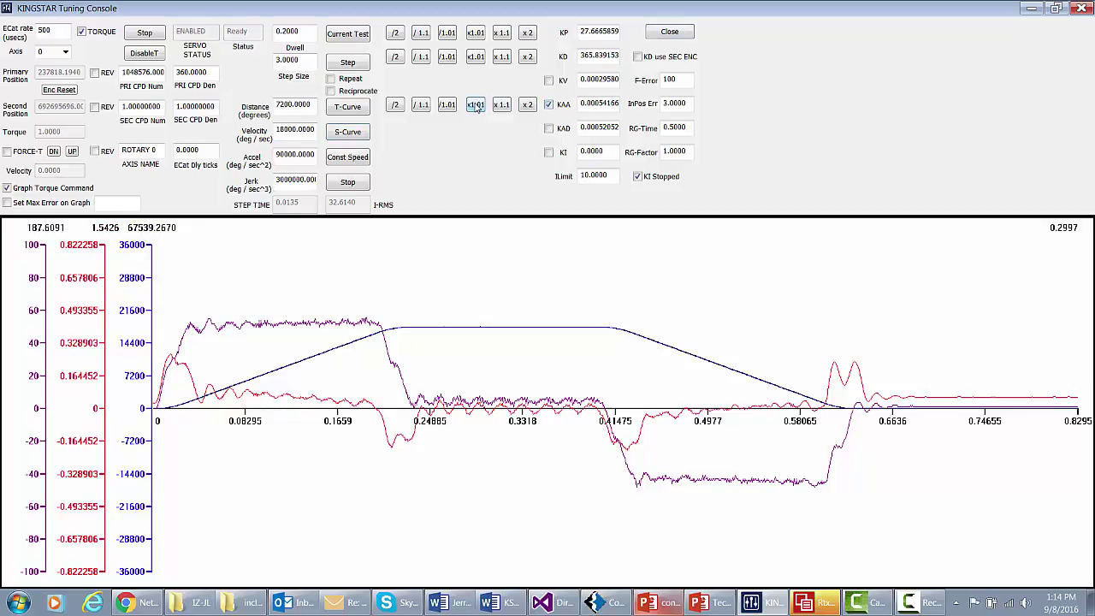
left_click(476, 104)
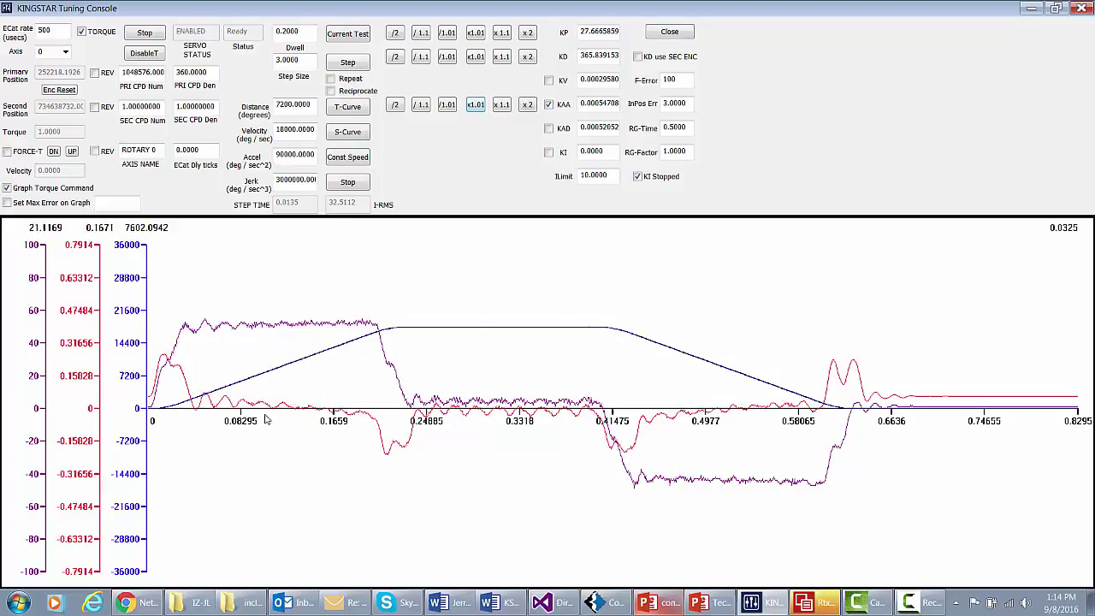
left_click(549, 104)
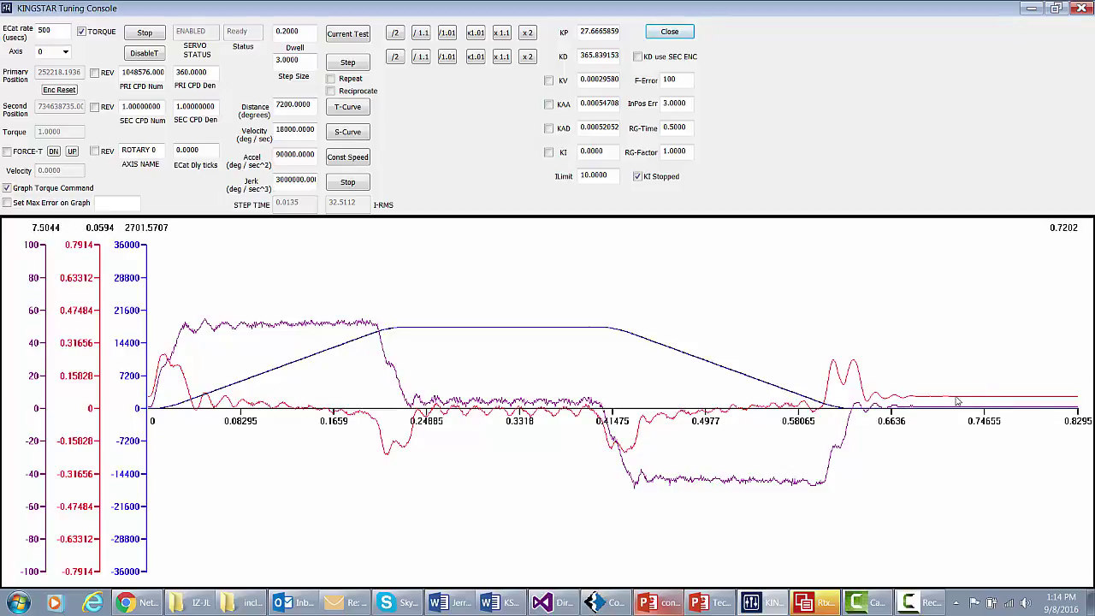
- Start KI at 0.01 and double it repeatedly up to 0.64, re-plotting the S-curve each time
left_click(549, 153)
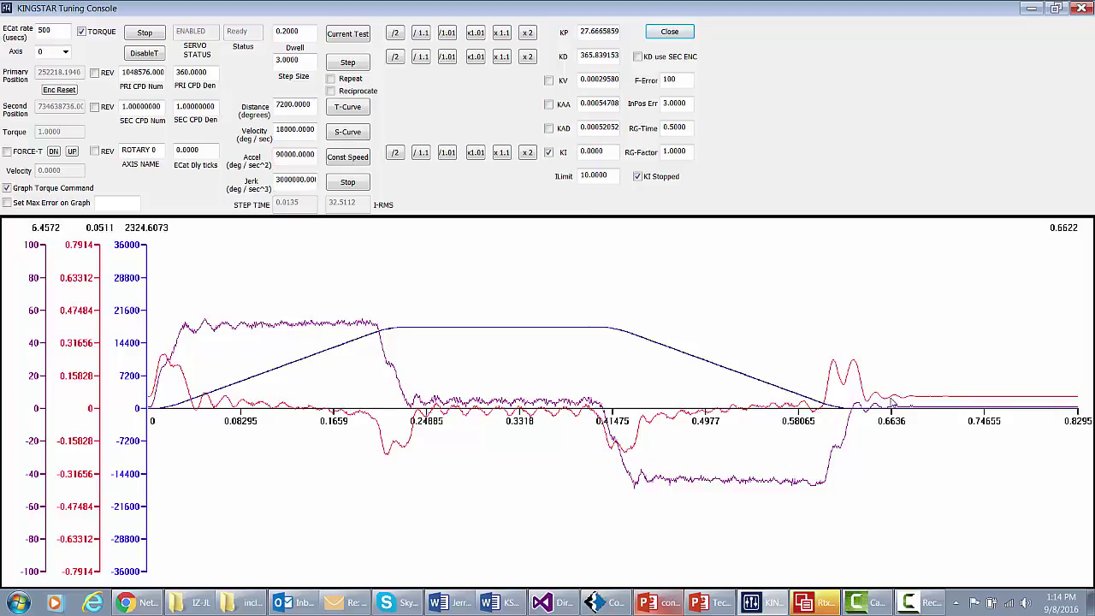
left_click(527, 153)
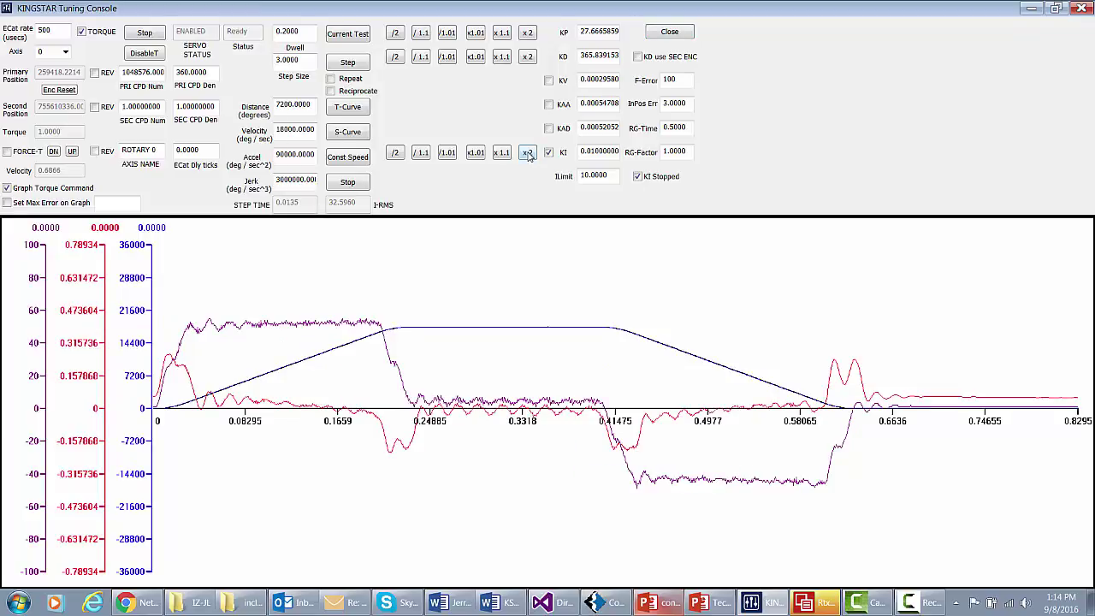
left_click(527, 152)
left_click(527, 152)
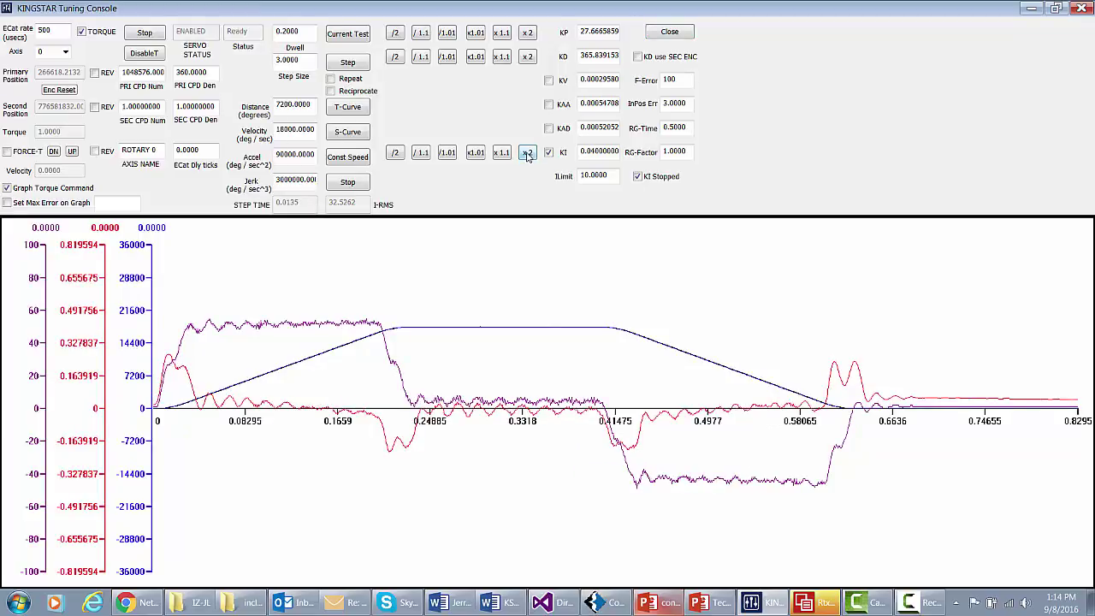
left_click(527, 152)
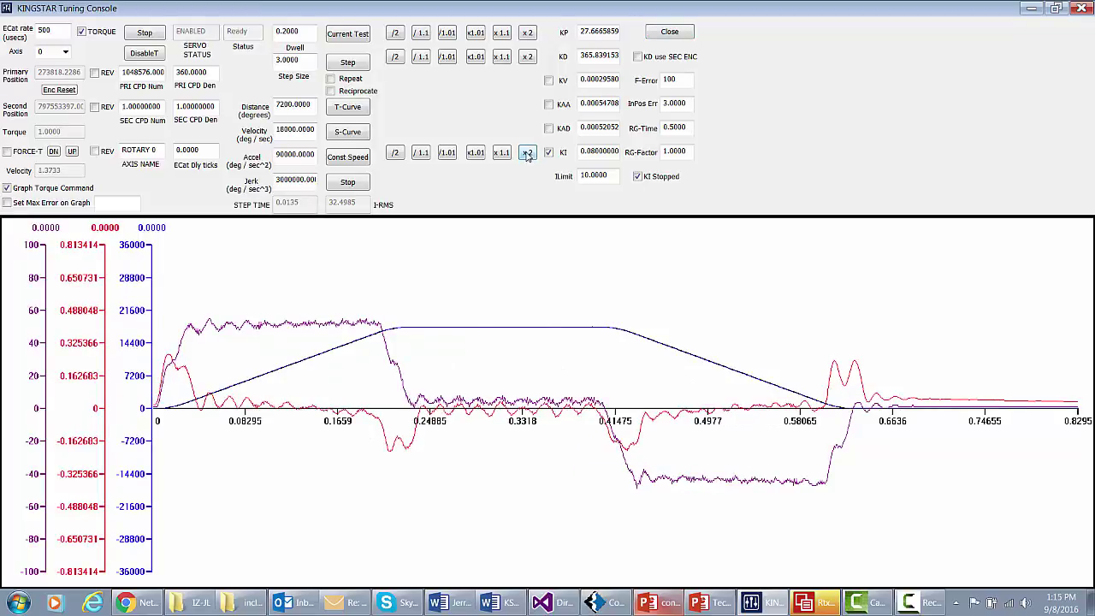
left_click(527, 152)
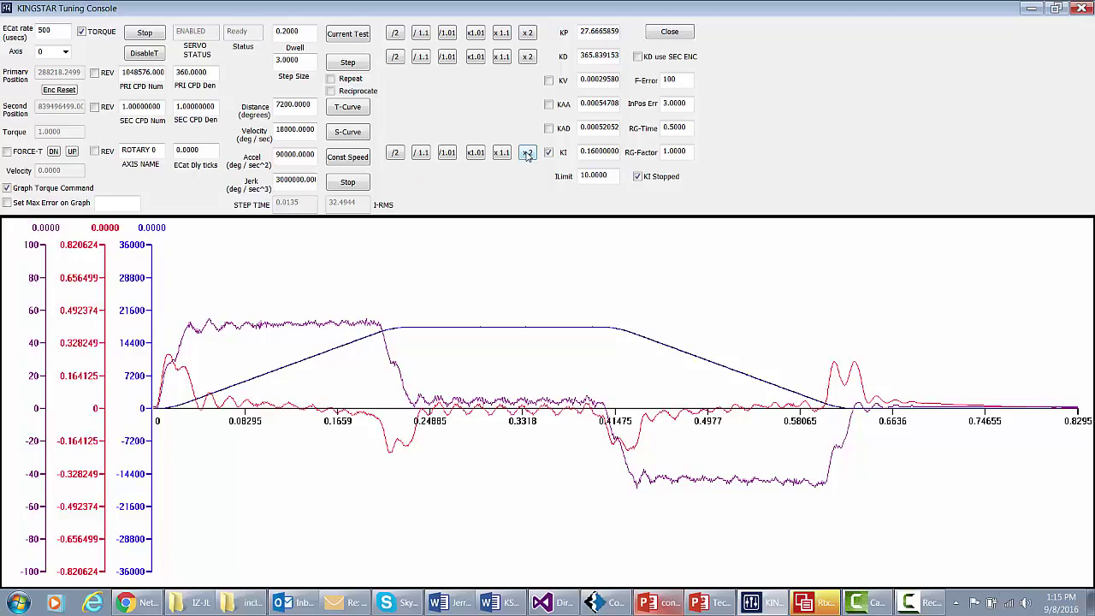
left_click(527, 152)
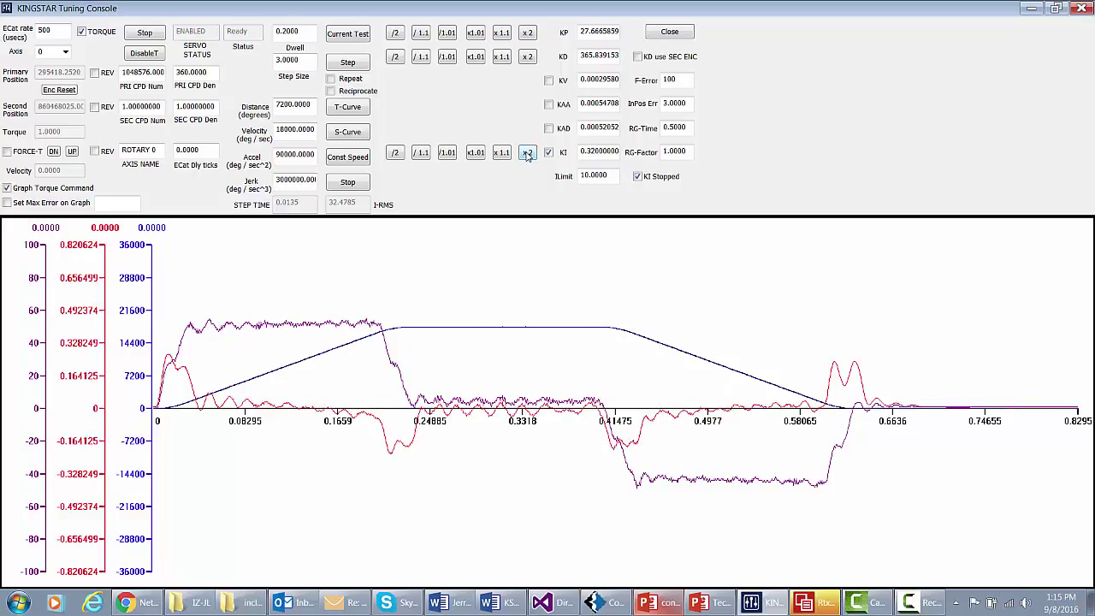
left_click(527, 154)
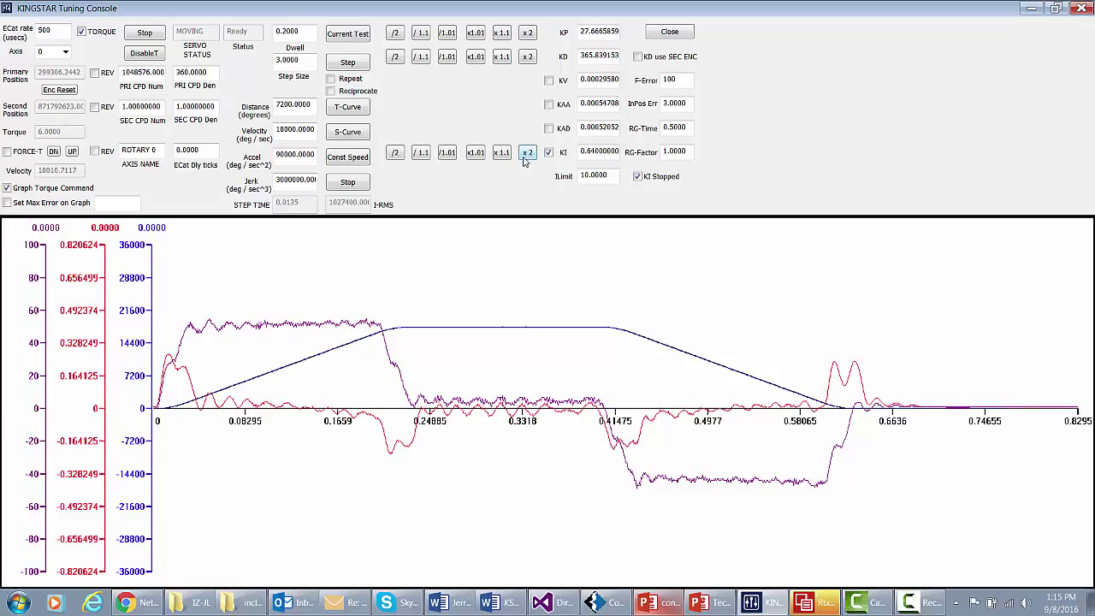
left_click(548, 153)
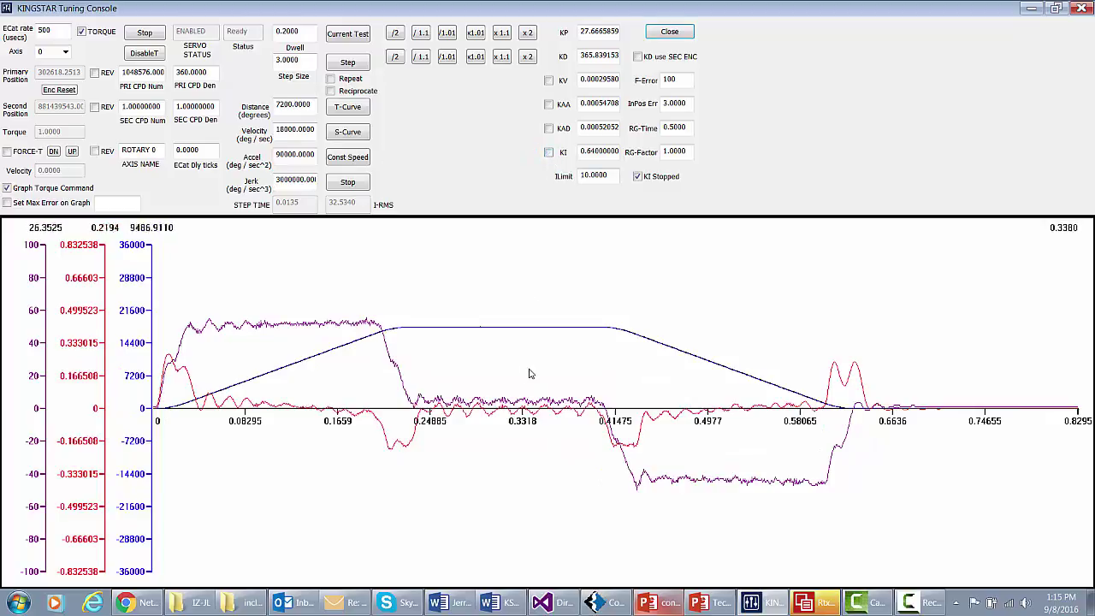